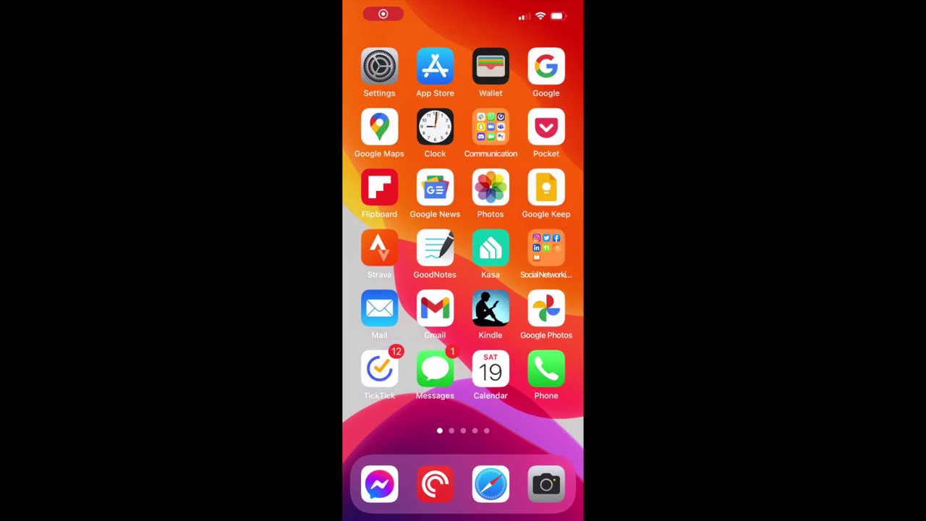
Step: Record a short new clip in Voice Memos
left_click_drag(536, 217, 391, 218)
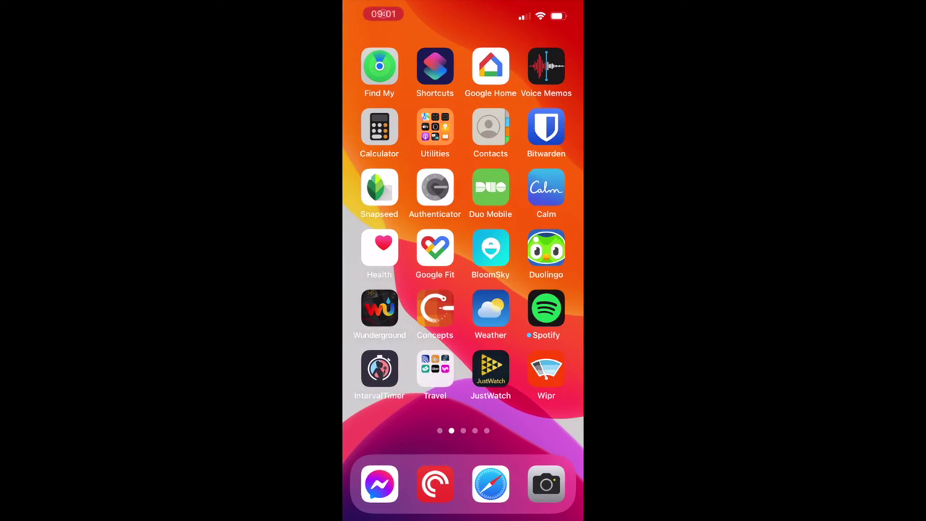
left_click(546, 66)
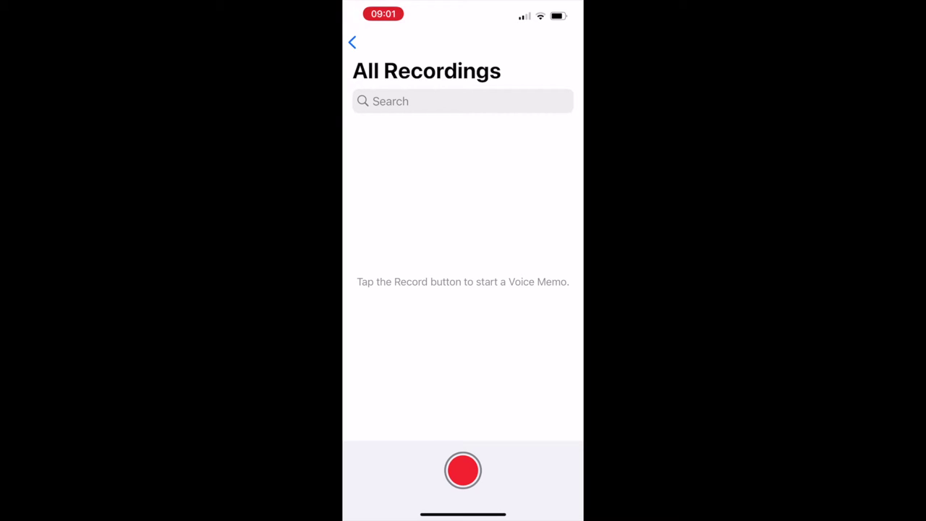
left_click(463, 470)
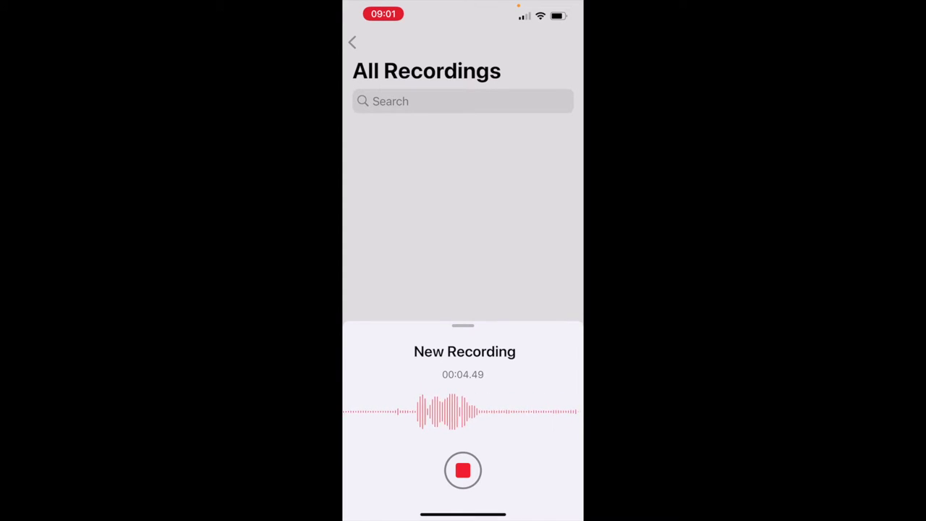
left_click(463, 470)
Step: Rename the recording to Q01A01 and return to All Recordings
left_click(394, 136)
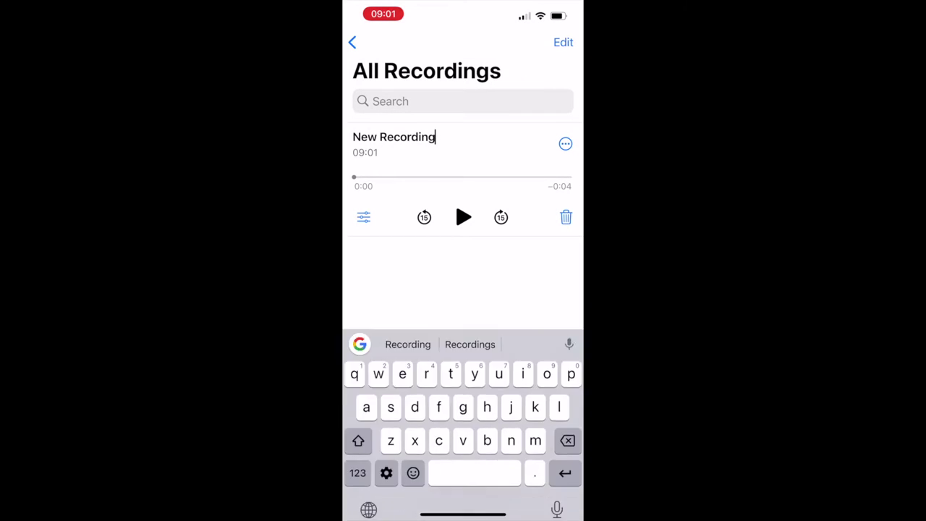
key("BackSpace")
key("BackSpace")
key("BackSpace")
key("BackSpace")
key("BackSpace")
key("BackSpace")
key("BackSpace")
key("BackSpace")
key("BackSpace")
key("BackSpace")
type("Q")
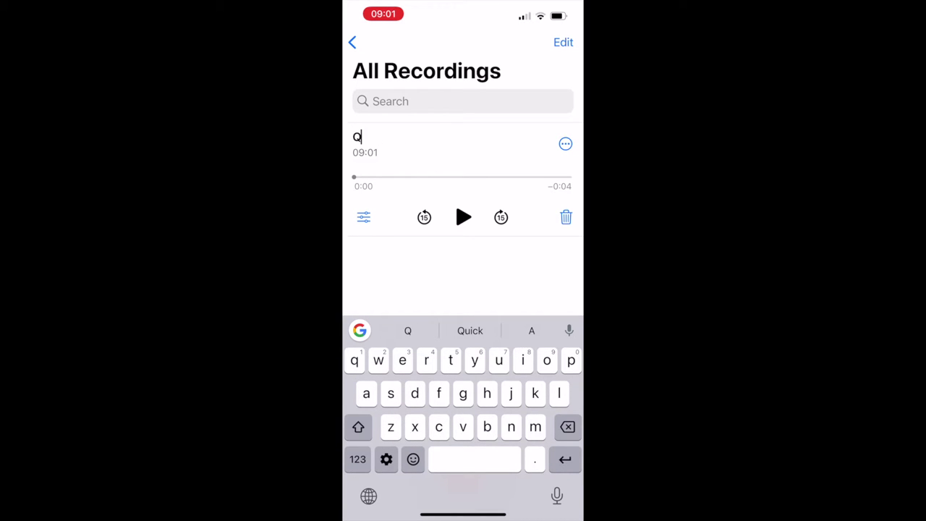
type("01")
type("A0")
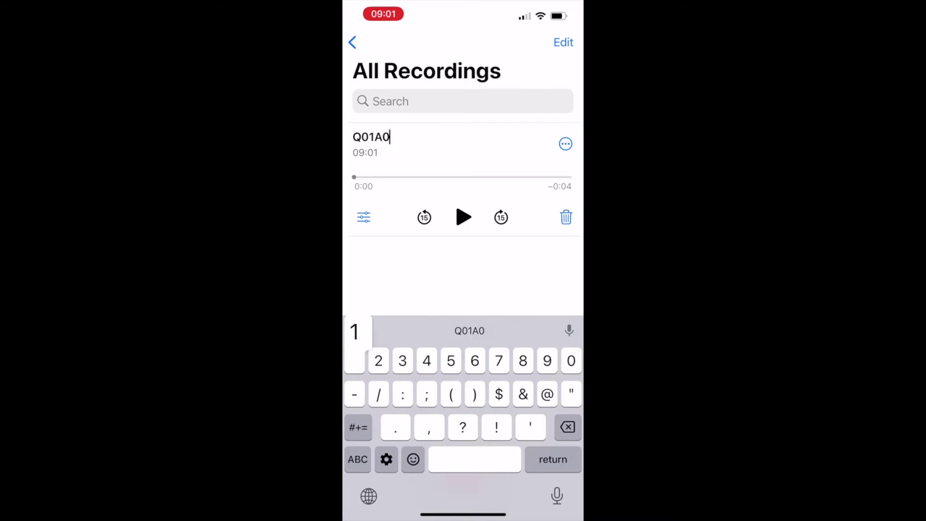
type("1")
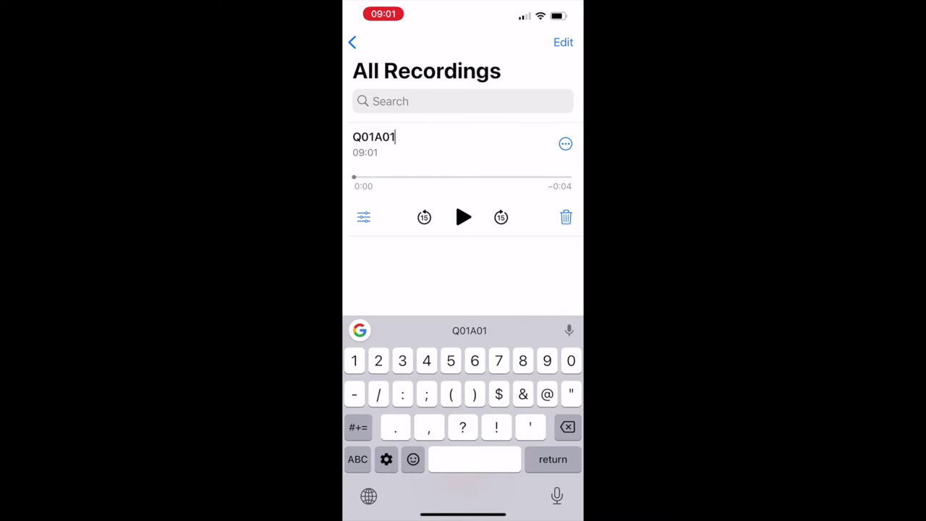
left_click(352, 42)
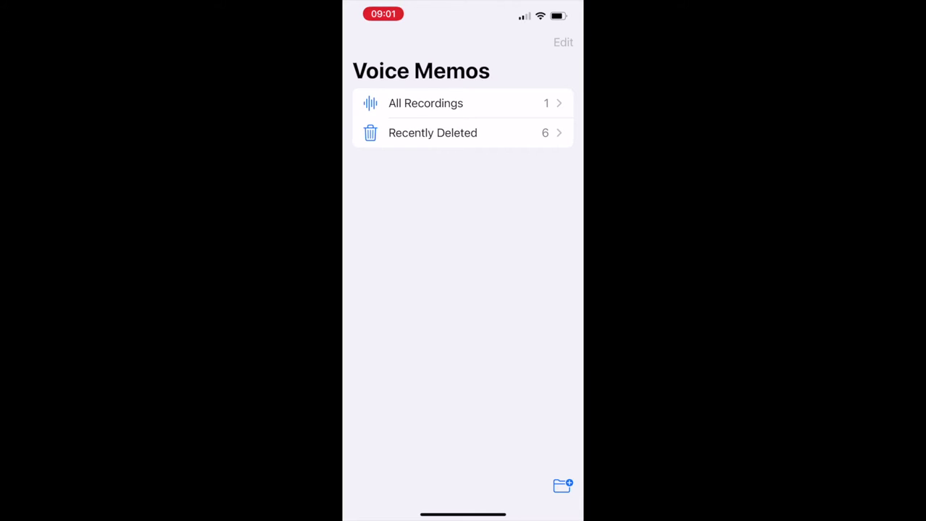
left_click(426, 103)
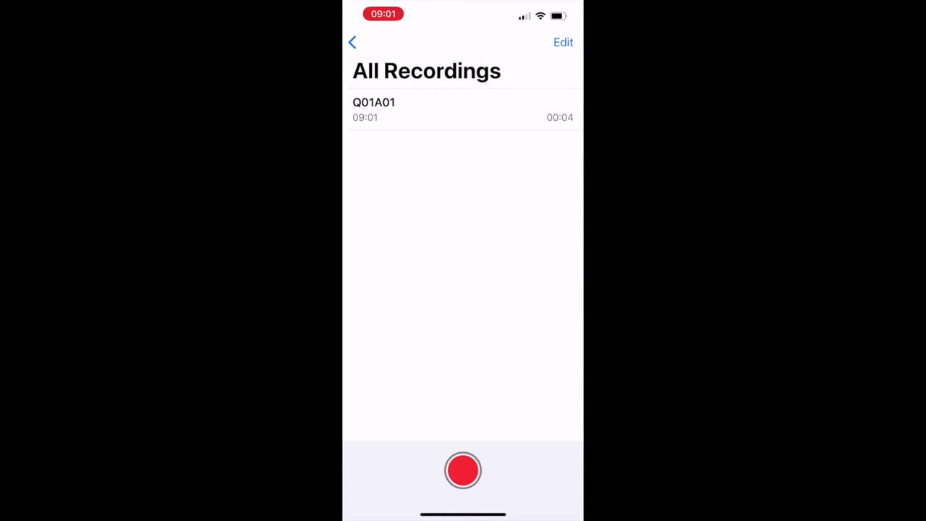
Step: Record a second 4-second clip, name it Q01A02, and reopen All Recordings
left_click(463, 470)
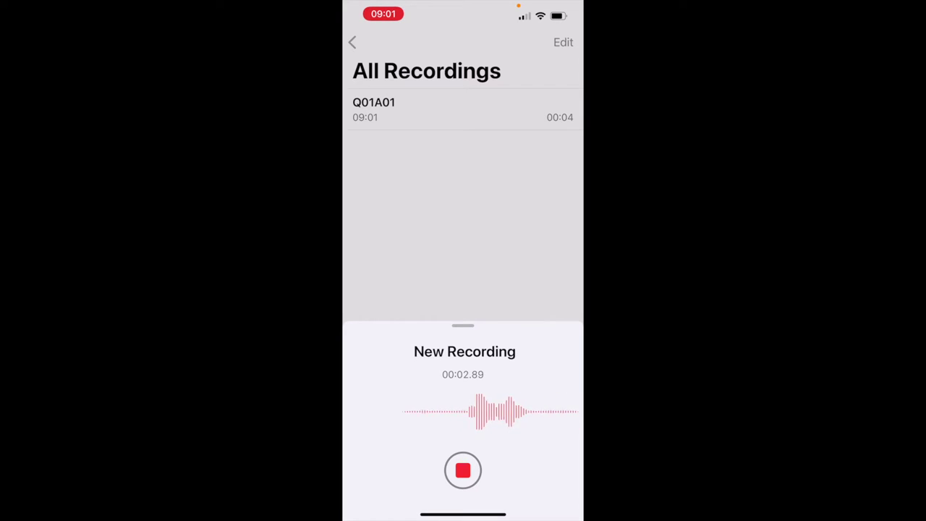
left_click(463, 470)
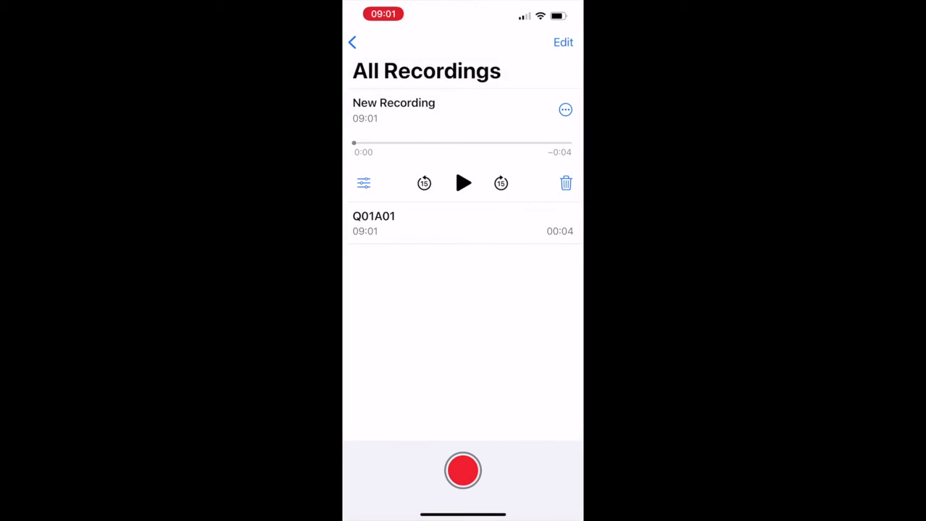
left_click(394, 103)
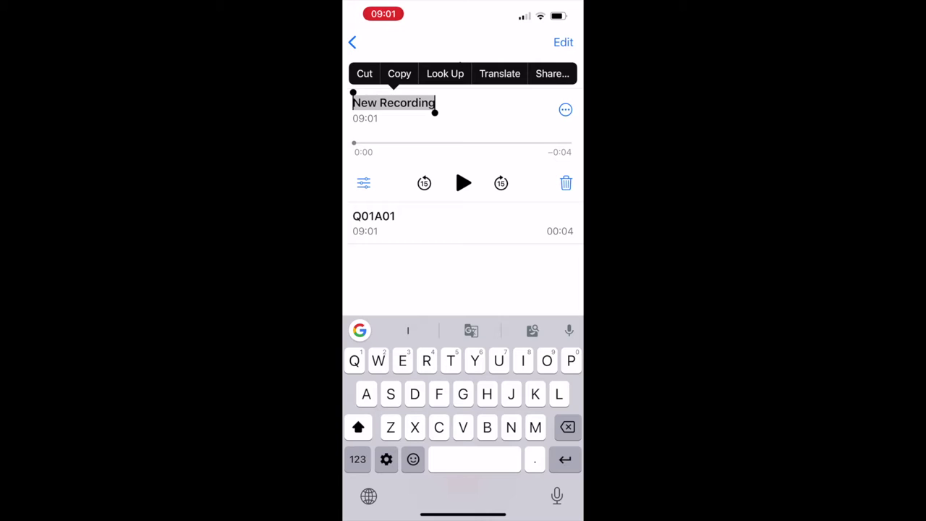
type("Q")
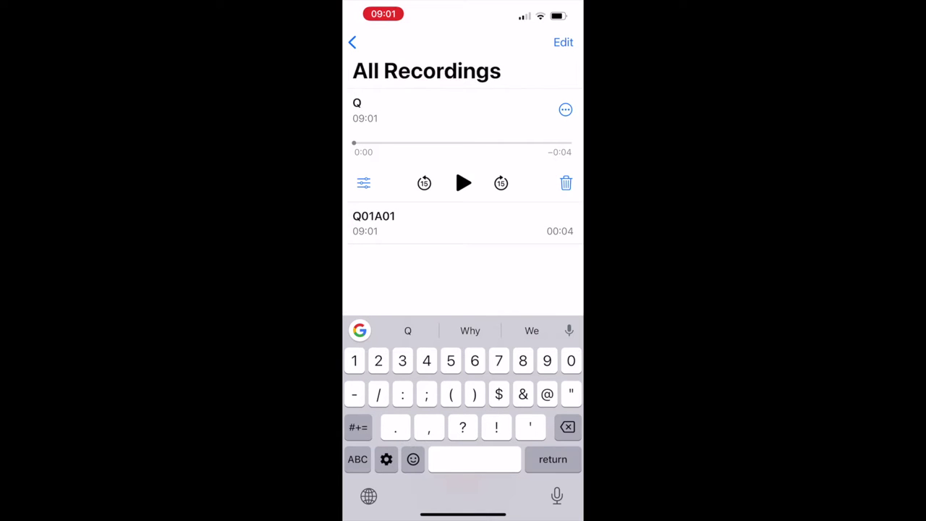
type("01")
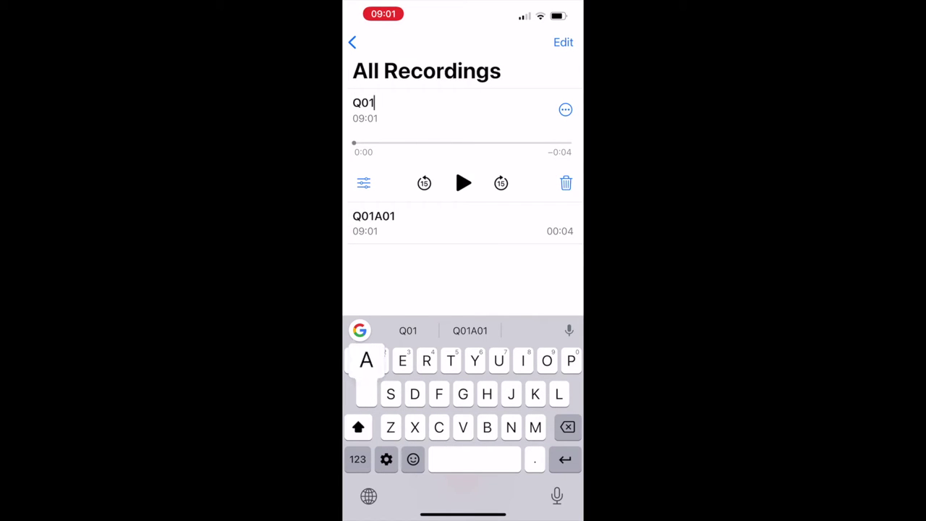
type("A02")
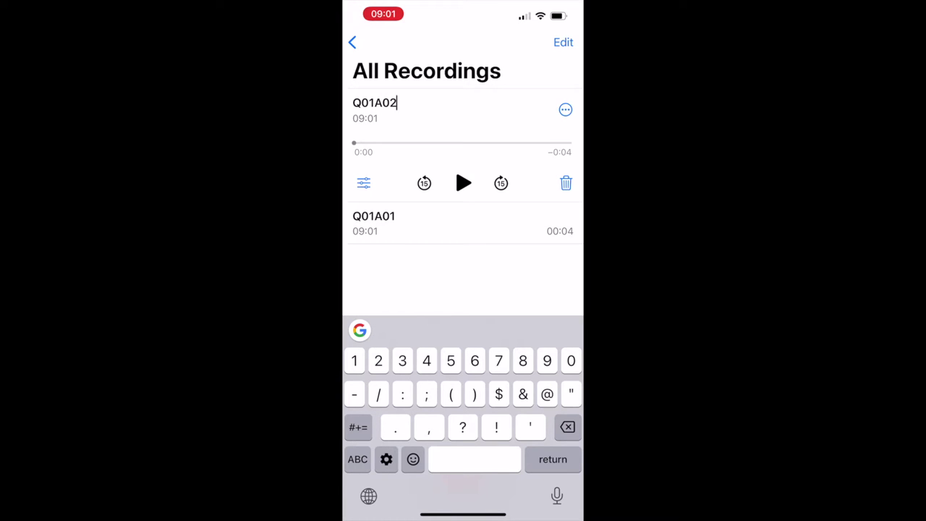
left_click(352, 42)
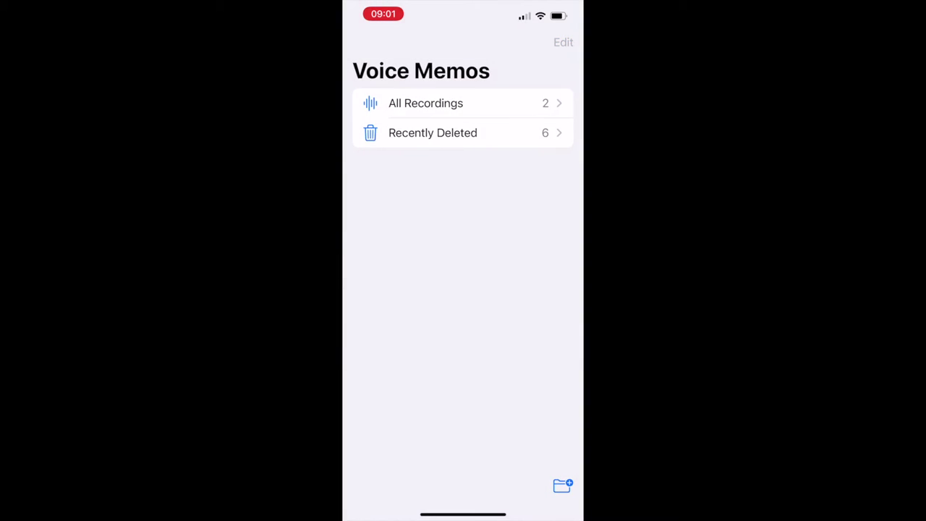
left_click(434, 102)
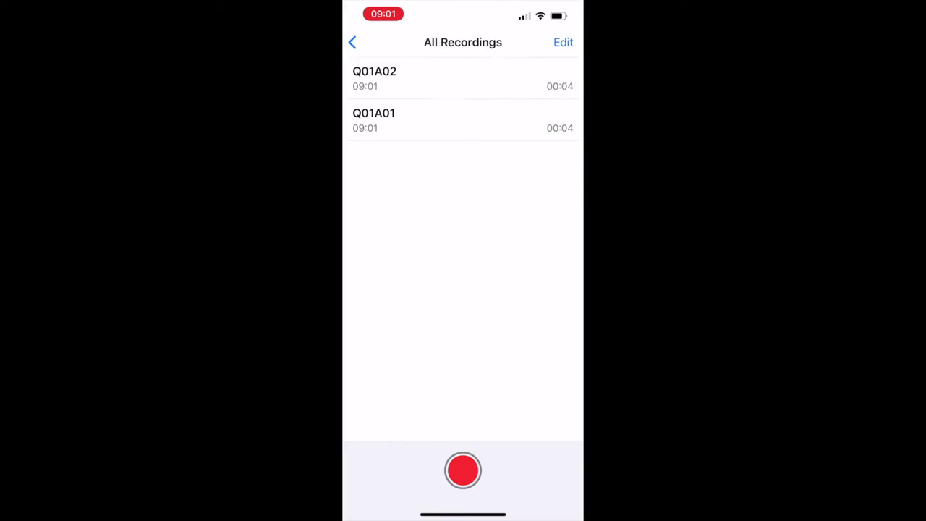
scroll(463, 144, "up", 2)
Step: Select both Q01A01 and Q01A02 recordings and share them to a new Gmail email
left_click(563, 42)
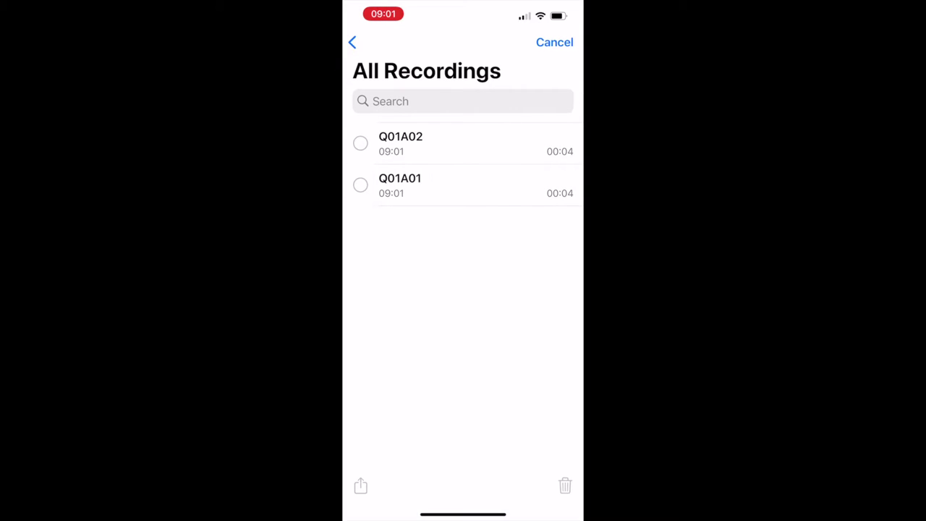
left_click(360, 185)
left_click(360, 143)
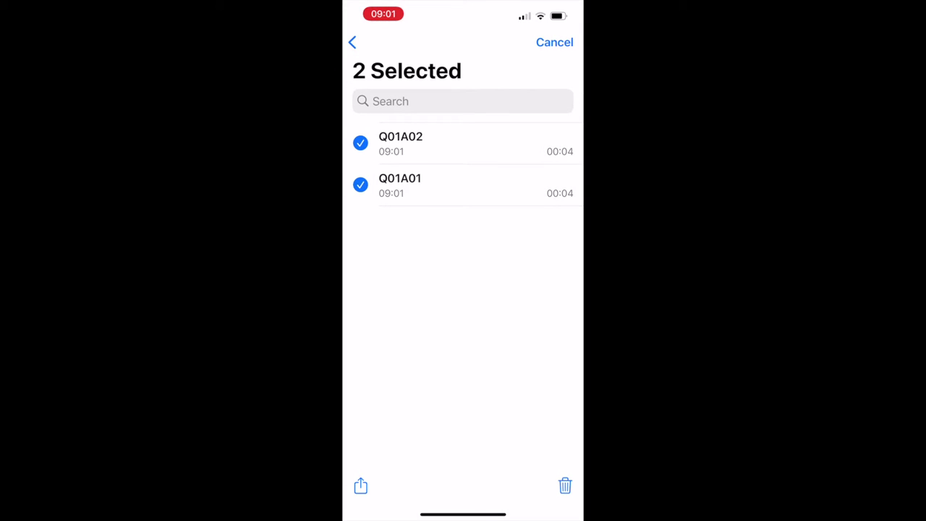
left_click(360, 485)
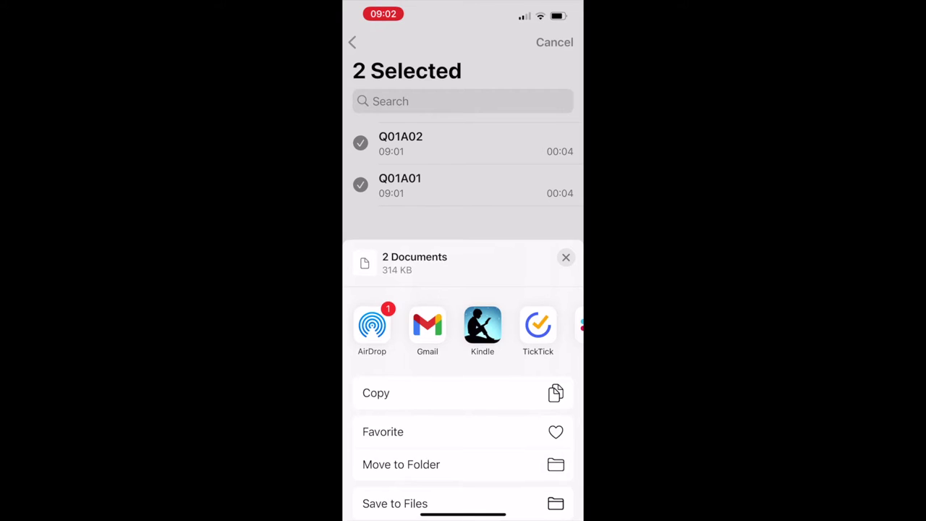
left_click(427, 325)
Step: Address the email to the suggested recipient with subject 'Survey audio' and send it
type("ric")
left_click(414, 110)
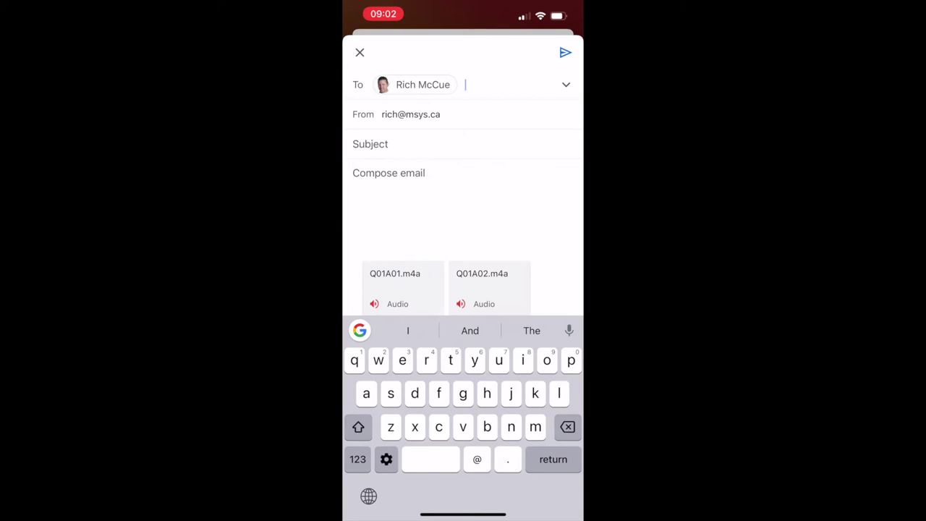
left_click(369, 144)
type("Survey audio")
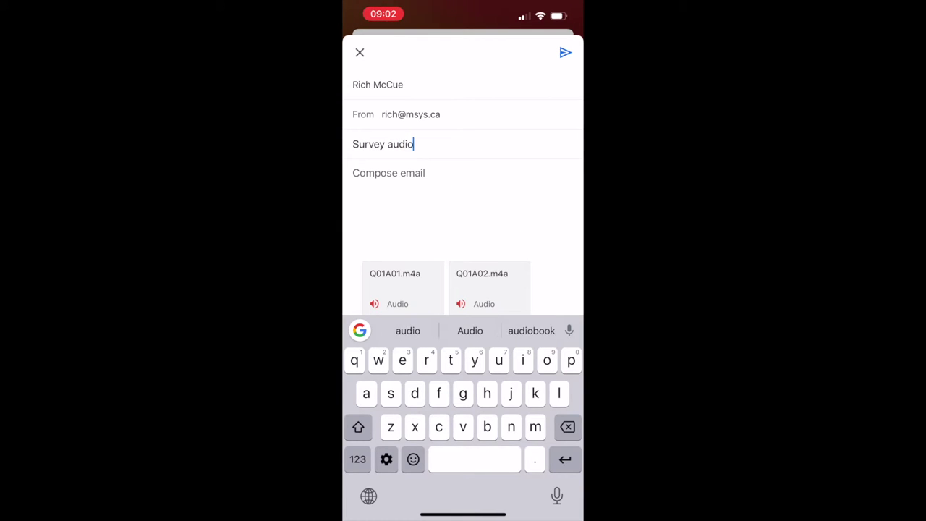
left_click(565, 52)
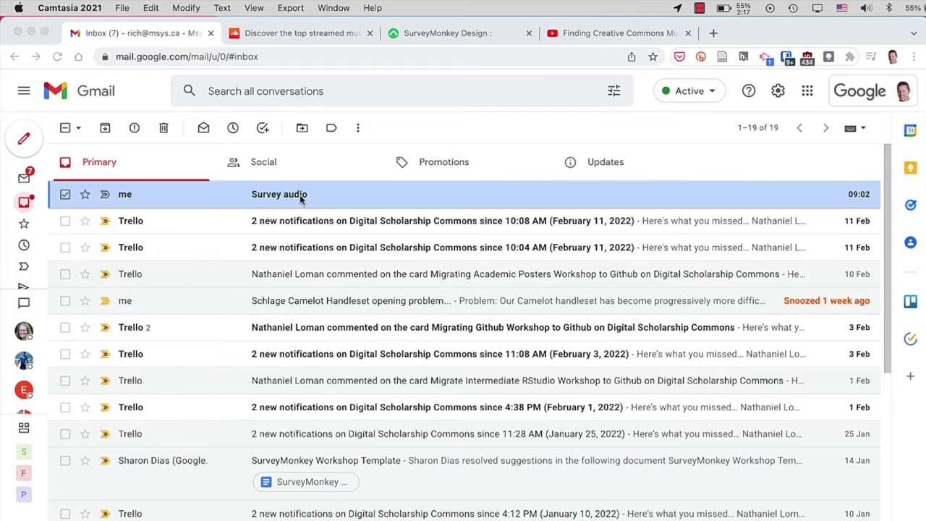
Step: Open the 'Survey audio' email and save Q01A01.m4a and Q01A02.m4a to Downloads
left_click(253, 197)
left_click(279, 196)
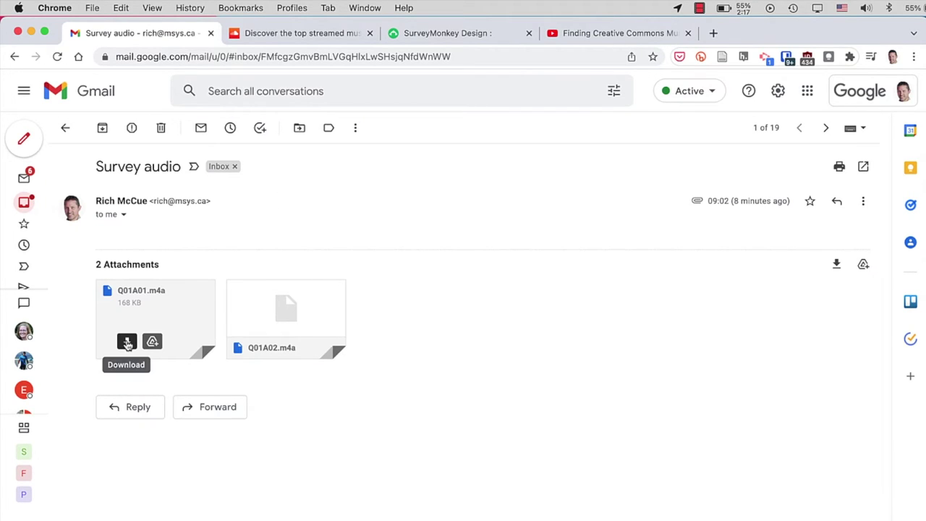
left_click(127, 343)
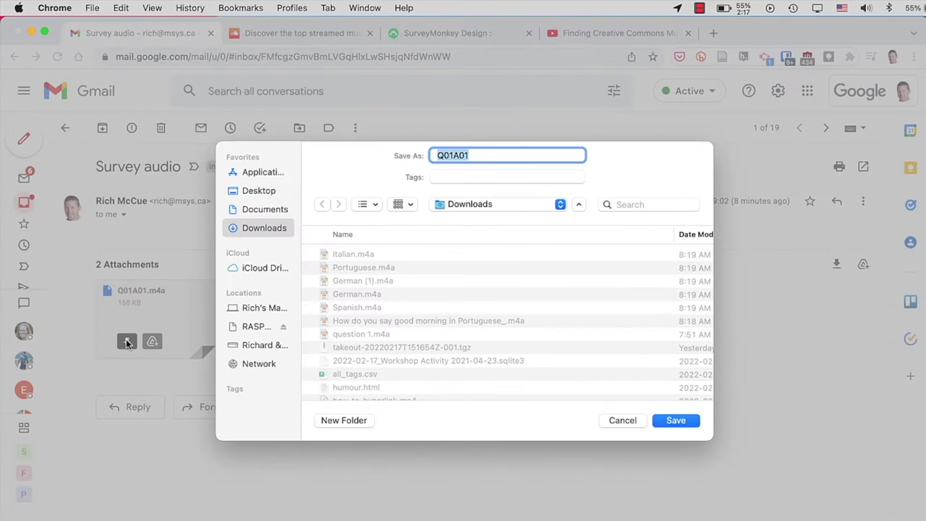
left_click(676, 421)
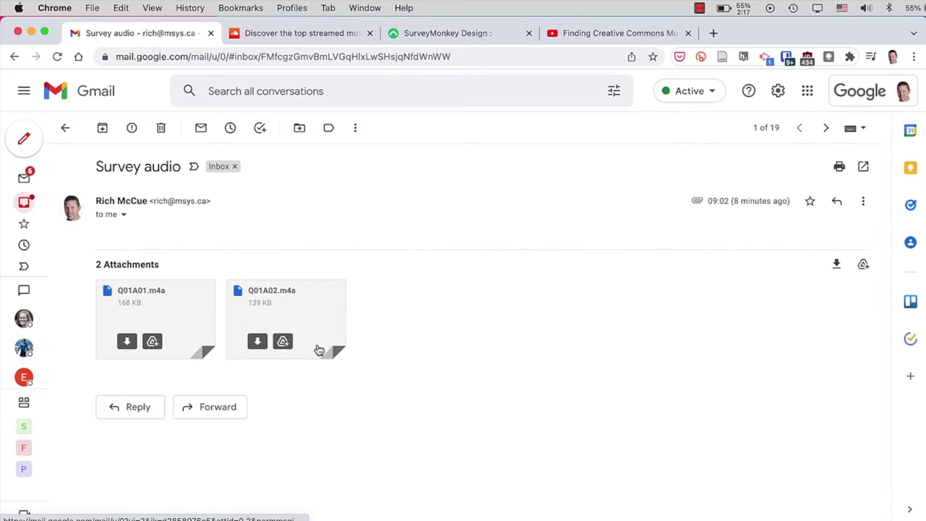
left_click(259, 344)
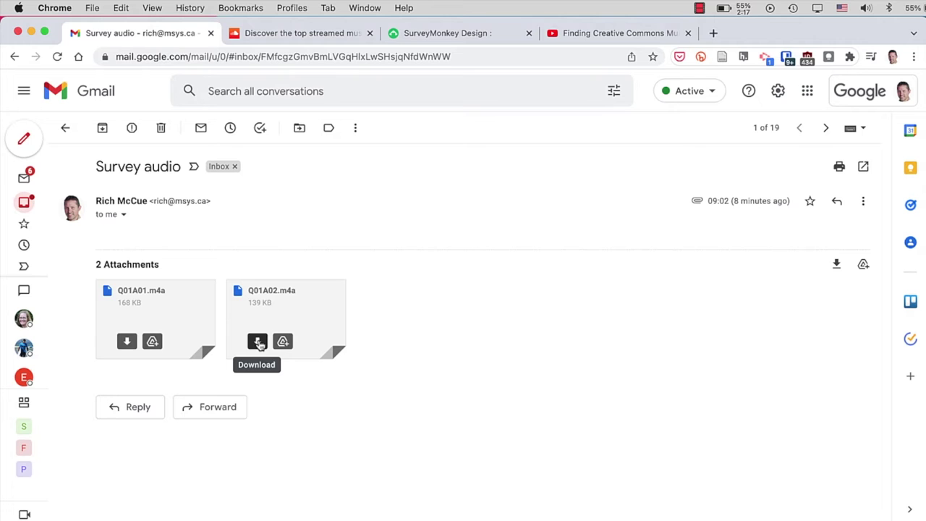
left_click(260, 344)
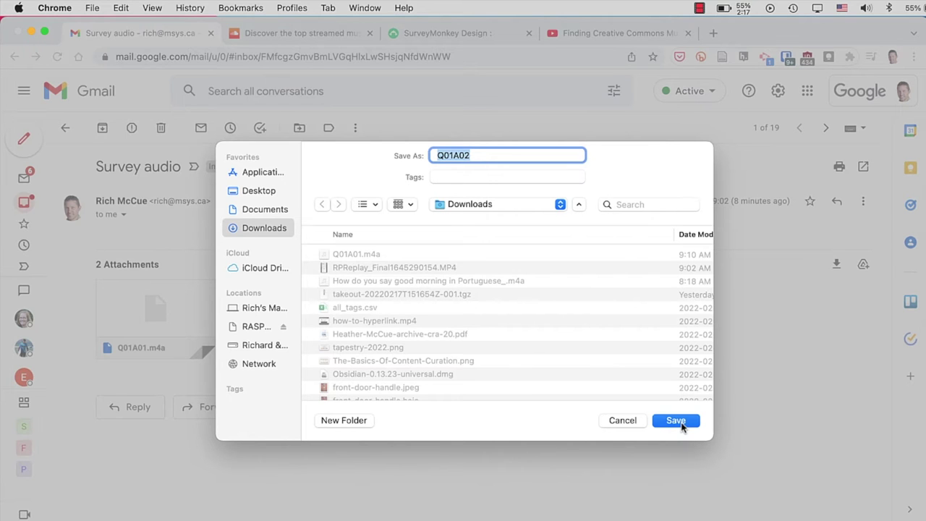
left_click(681, 424)
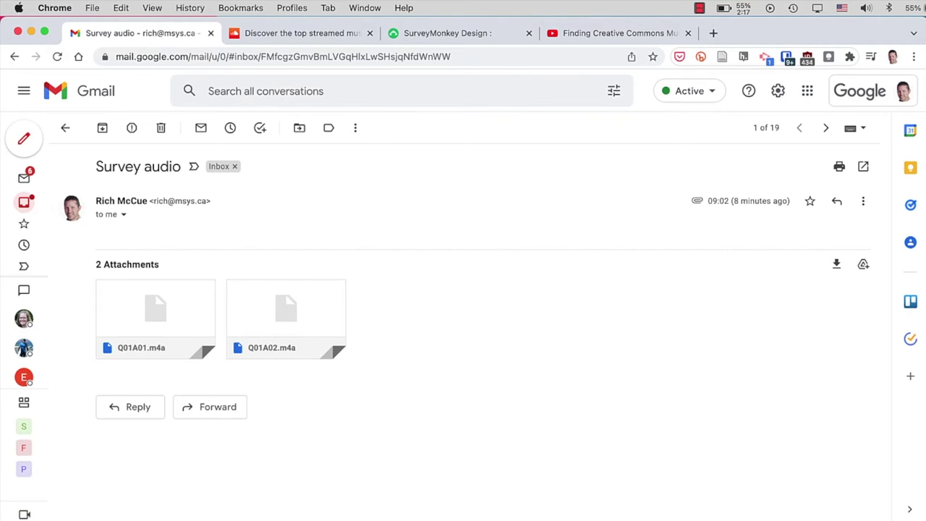
Step: On SoundCloud's upload page, choose Q01A02.m4a, Q01A01.m4a and the Portuguese greeting clip
left_click(288, 34)
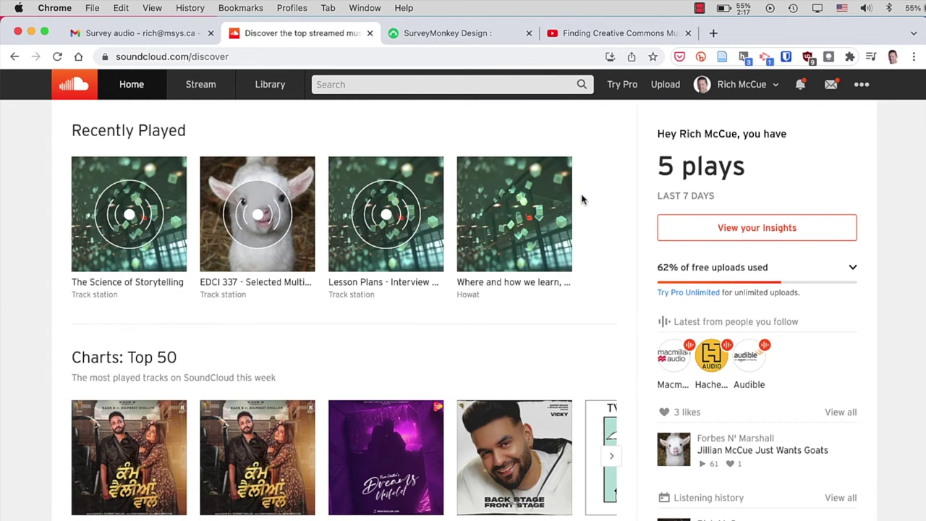
left_click(664, 85)
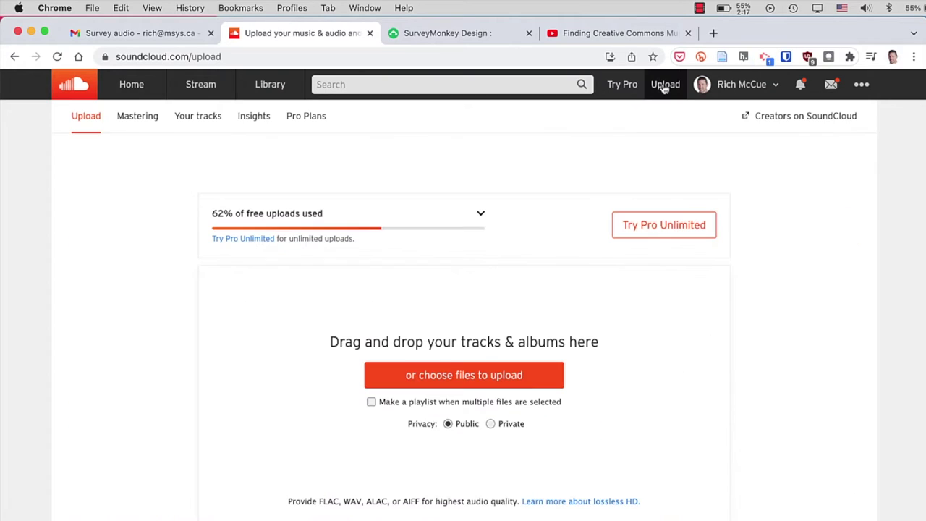
left_click(450, 387)
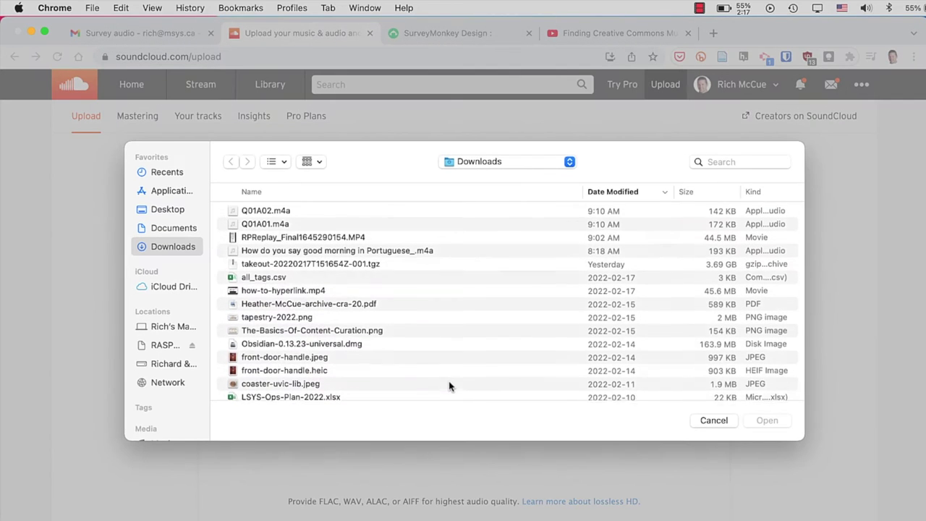
left_click(307, 211)
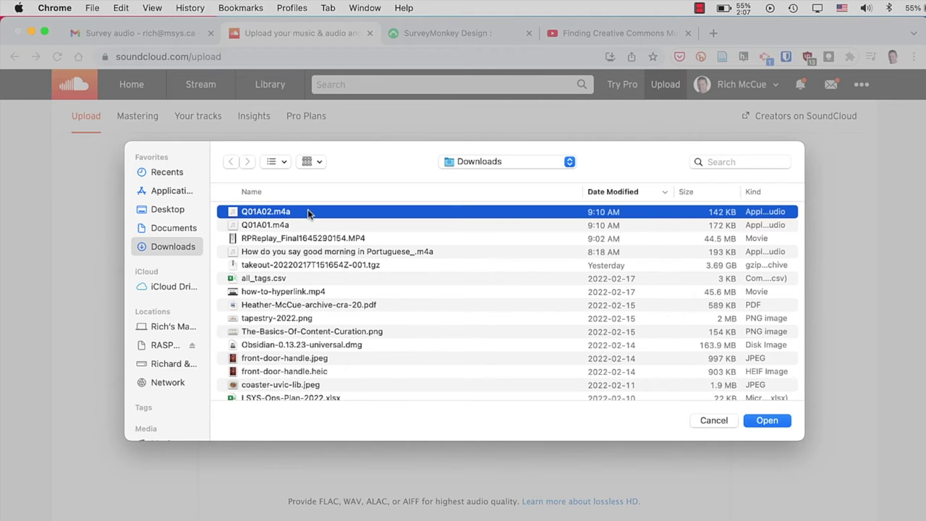
left_click(291, 227, "shift")
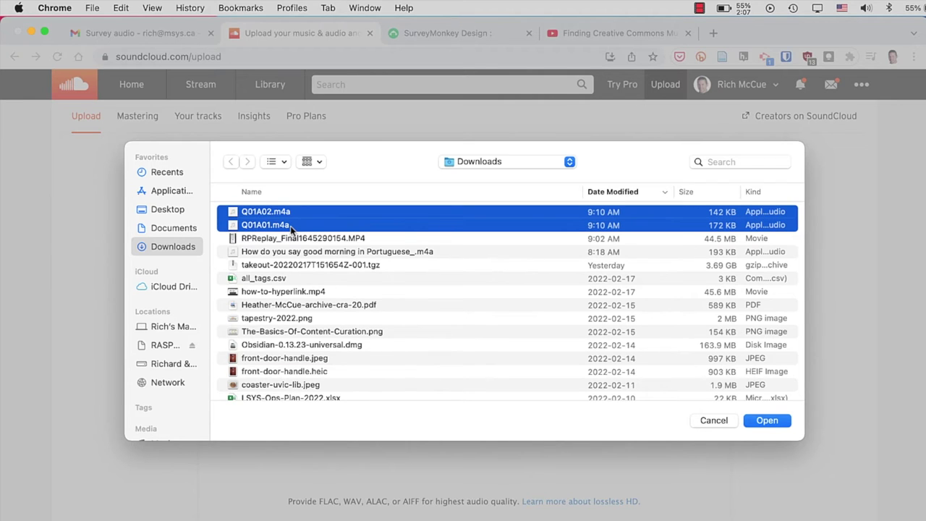
left_click(313, 253, "super")
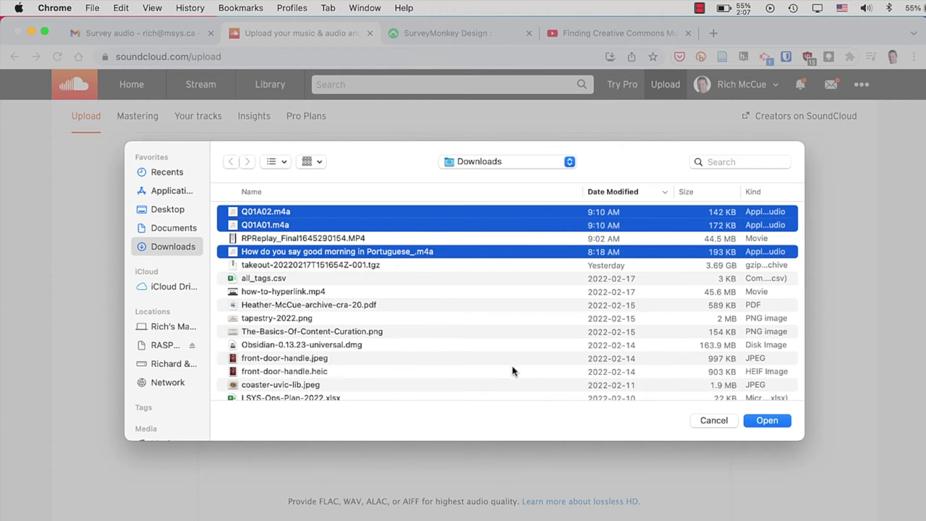
Step: Upload the files, title the question track 'How Do You Say Good Morning In Portuguese?', save as Private
left_click(768, 421)
scroll(760, 423, "down", 1)
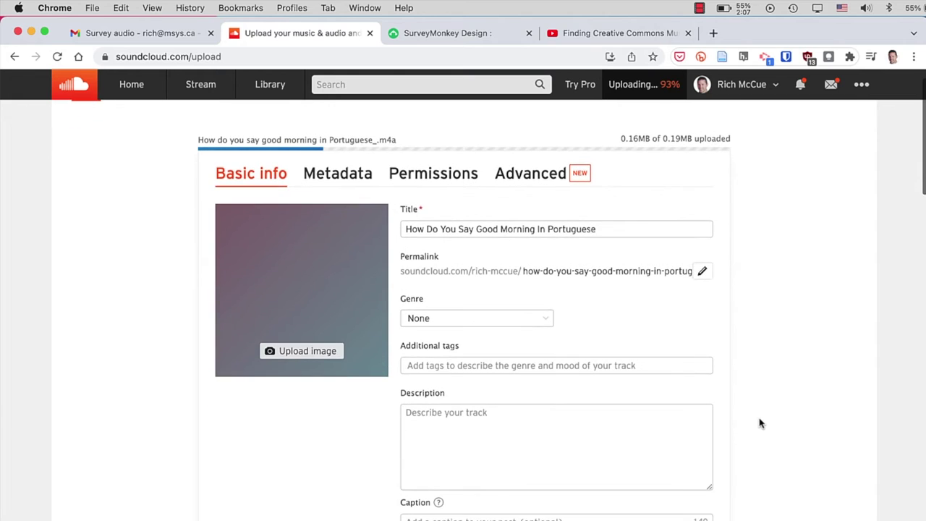
left_click(625, 232)
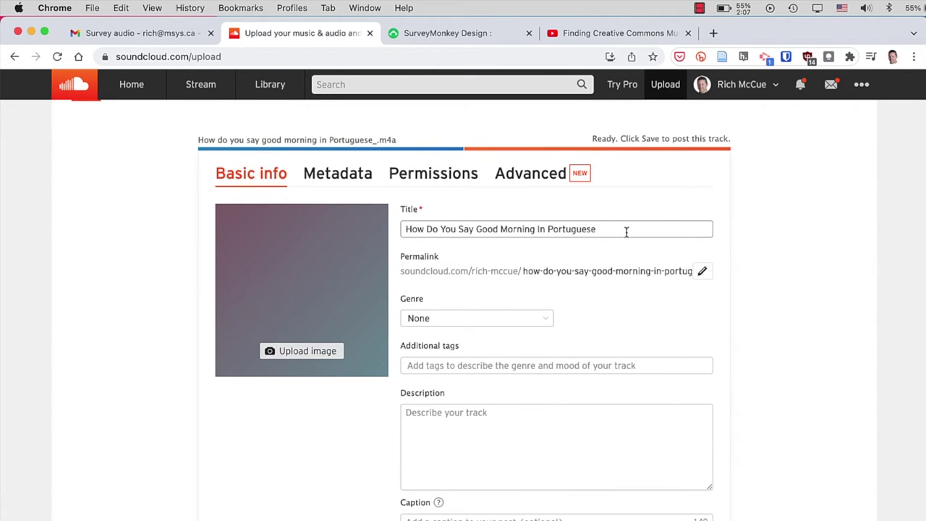
type("?")
scroll(692, 348, "down", 5)
scroll(692, 349, "down", 2)
scroll(693, 349, "down", 2)
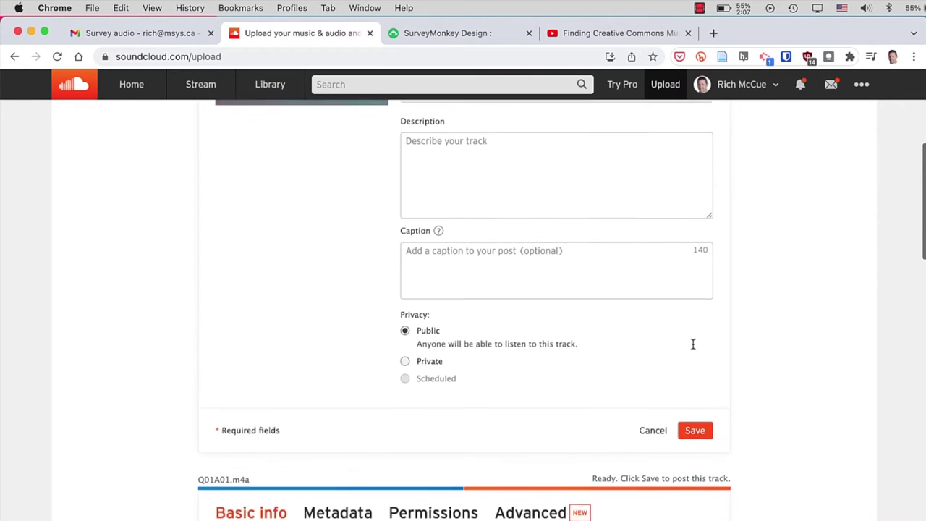
scroll(692, 348, "down", 1)
scroll(692, 349, "down", 1)
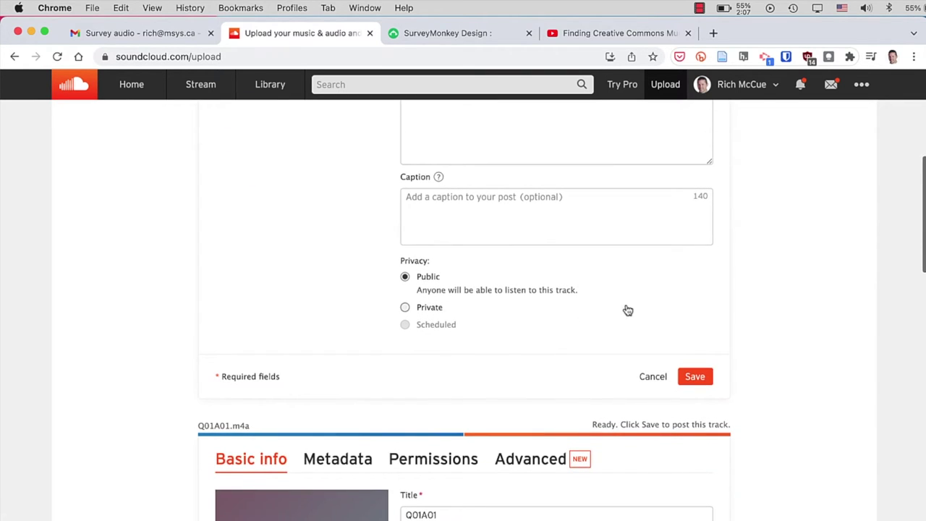
left_click(405, 309)
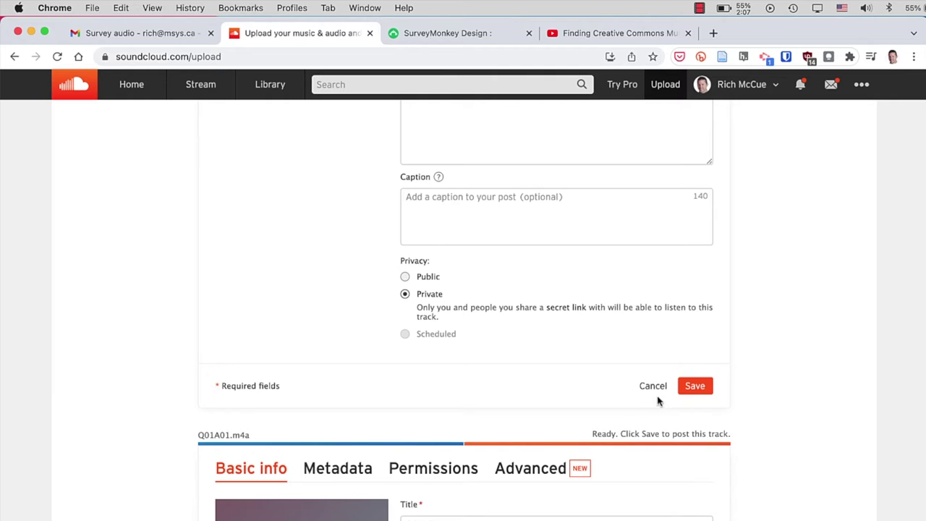
left_click(695, 387)
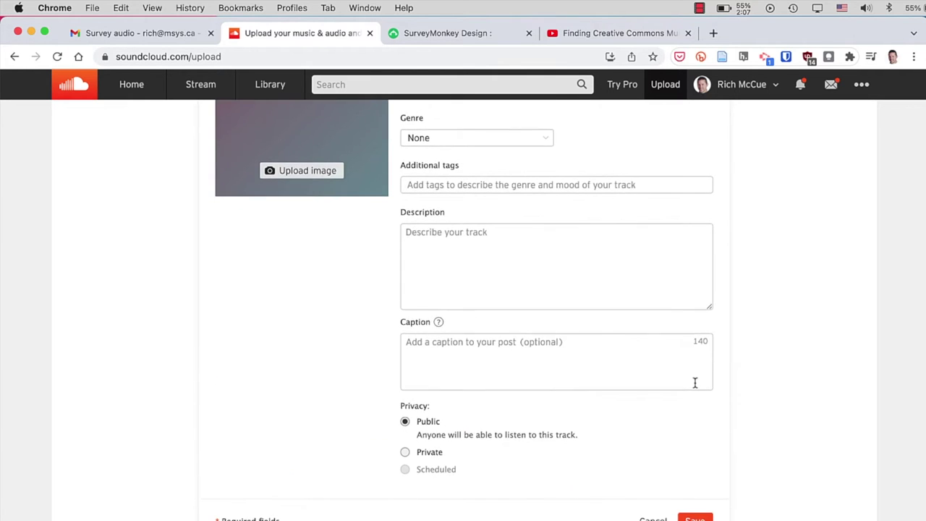
Step: Set the Q01A01 and Q01A02 tracks to Private and save both
scroll(695, 384, "down", 1)
scroll(695, 384, "down", 2)
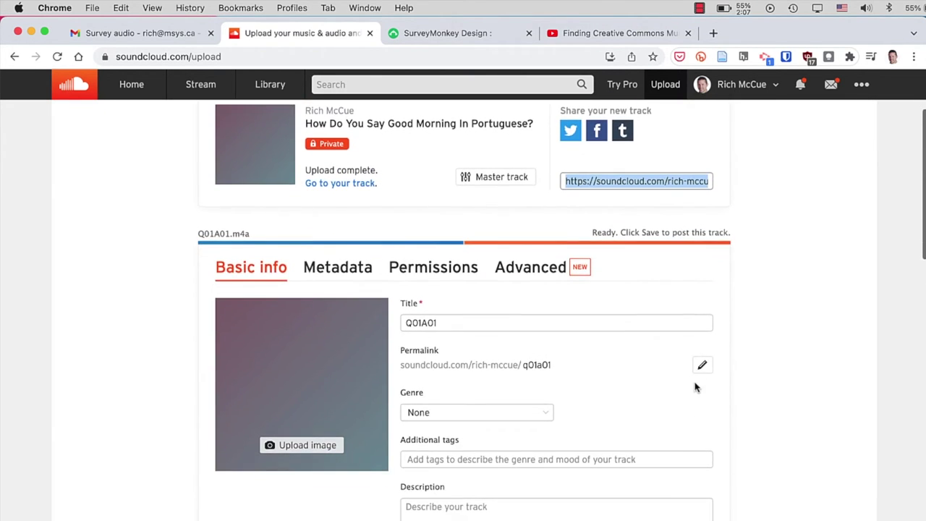
scroll(694, 384, "down", 3)
scroll(559, 206, "down", 5)
scroll(559, 206, "down", 2)
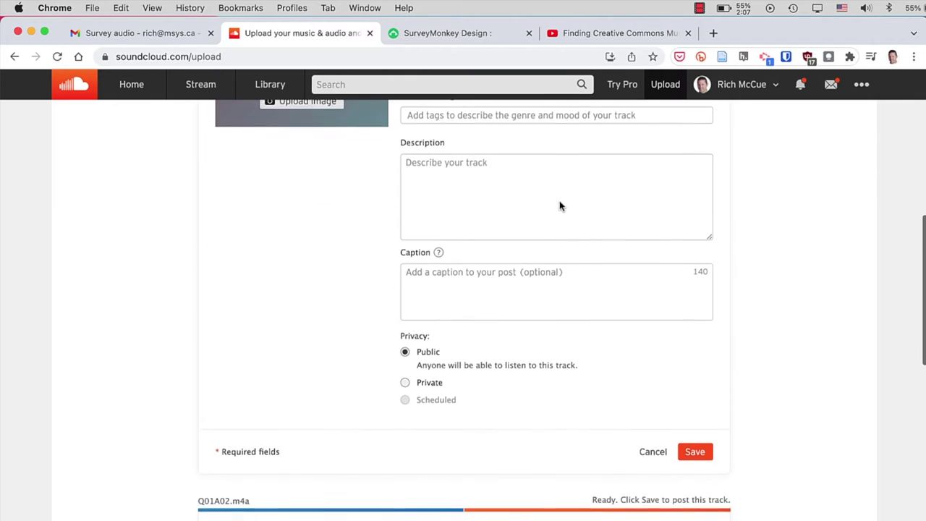
left_click(405, 380)
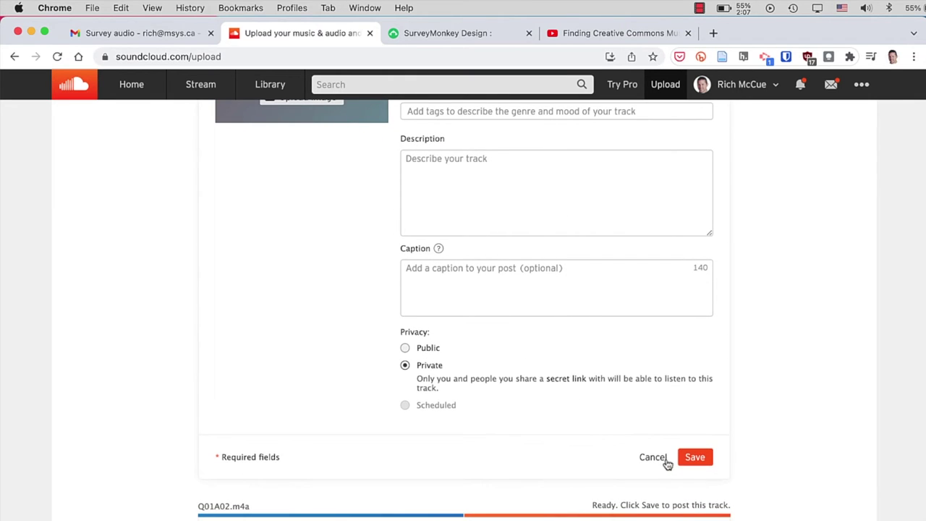
left_click(691, 456)
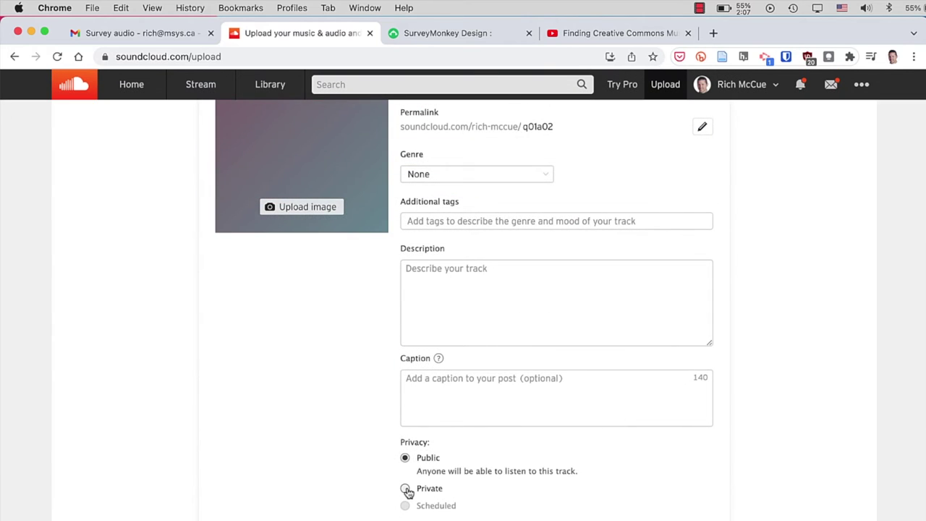
left_click(405, 488)
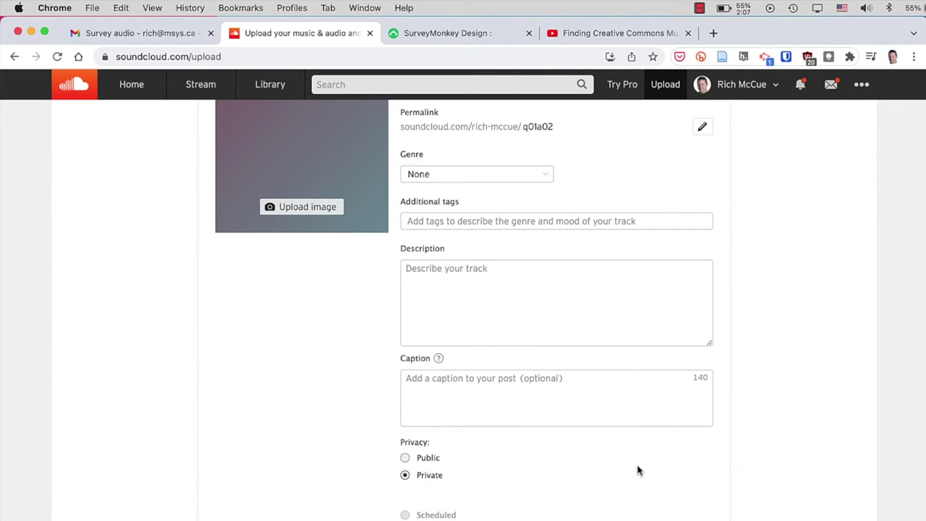
scroll(636, 469, "down", 4)
left_click(696, 437)
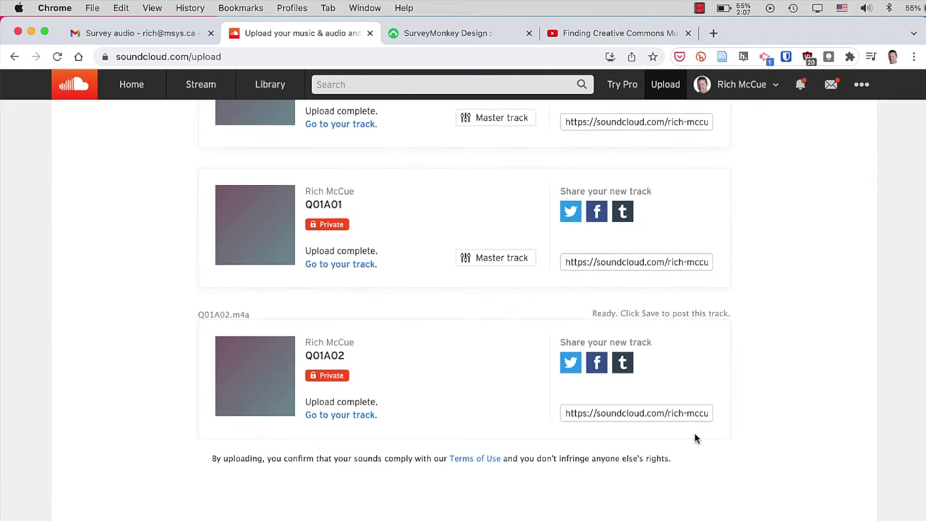
scroll(763, 239, "up", 3)
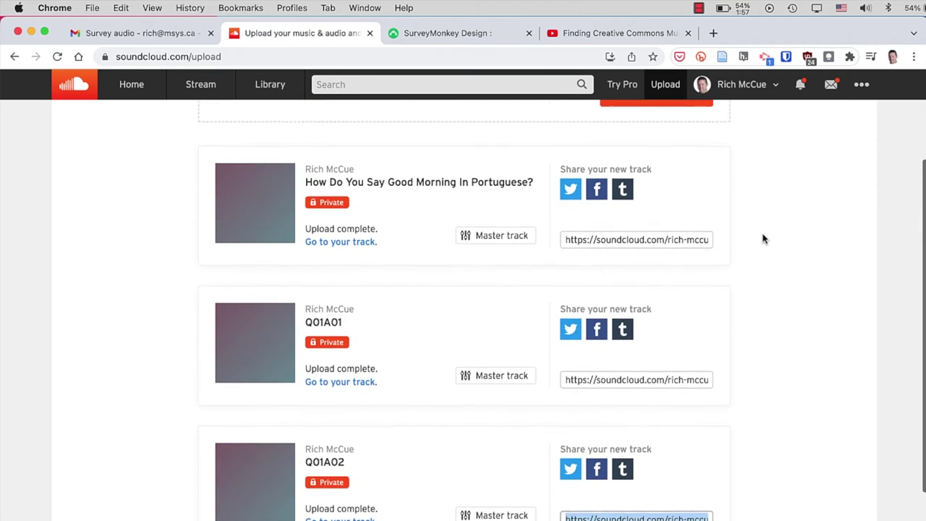
scroll(763, 239, "up", 2)
scroll(763, 238, "down", 1)
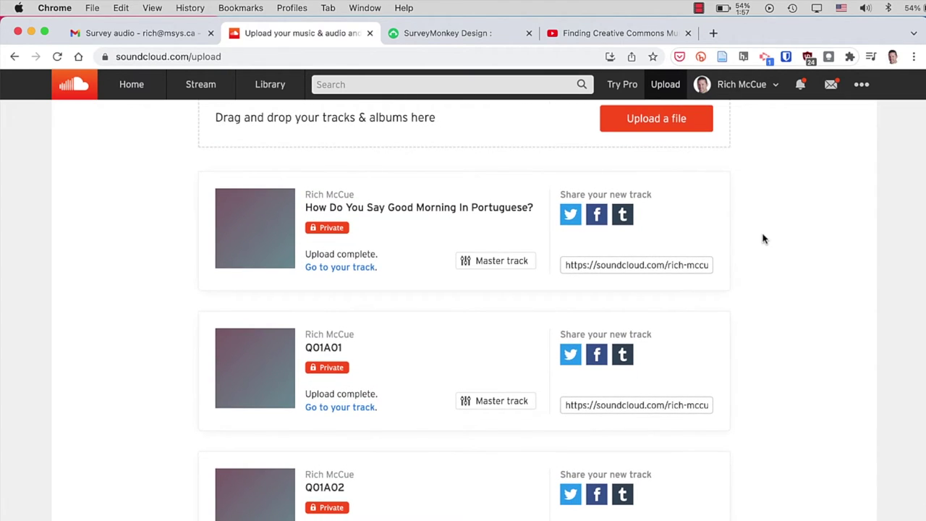
scroll(763, 239, "up", 1)
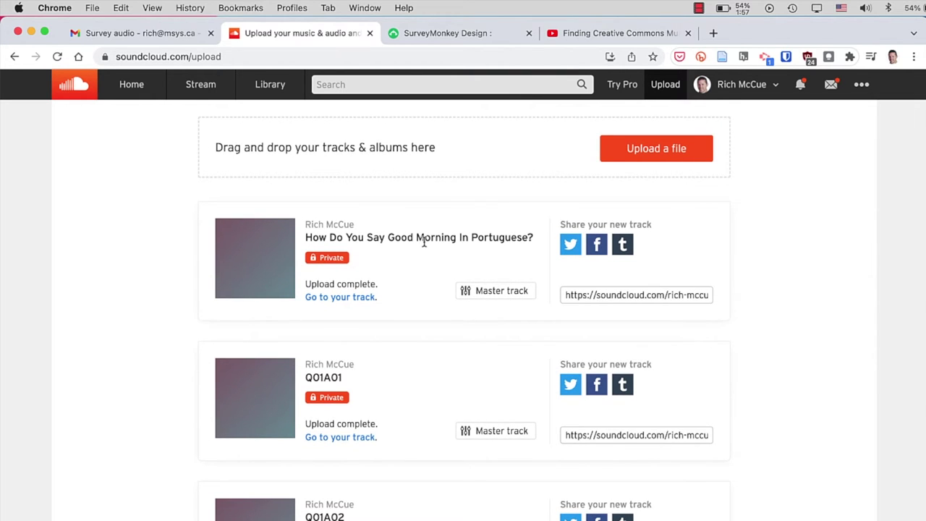
Step: Copy the Portuguese question track's SoundCloud embed code and return to SurveyMonkey
left_click(352, 297)
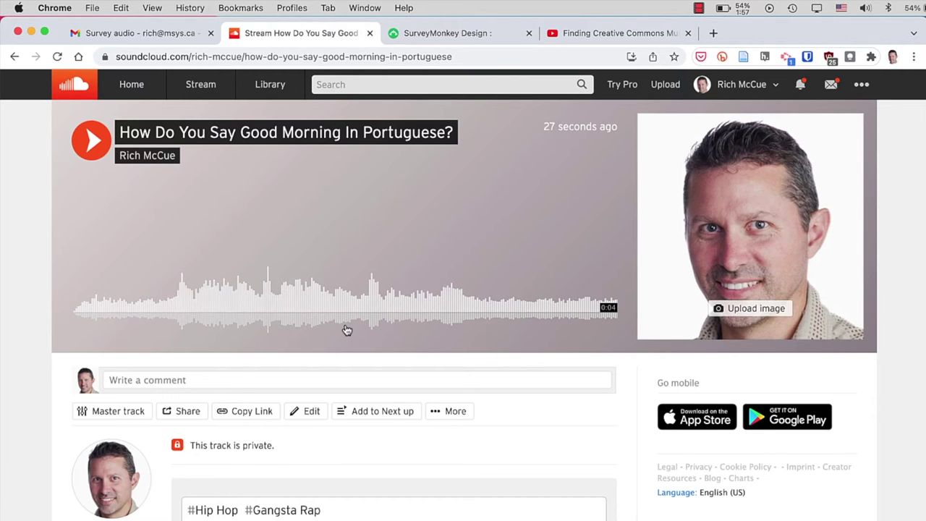
left_click(179, 412)
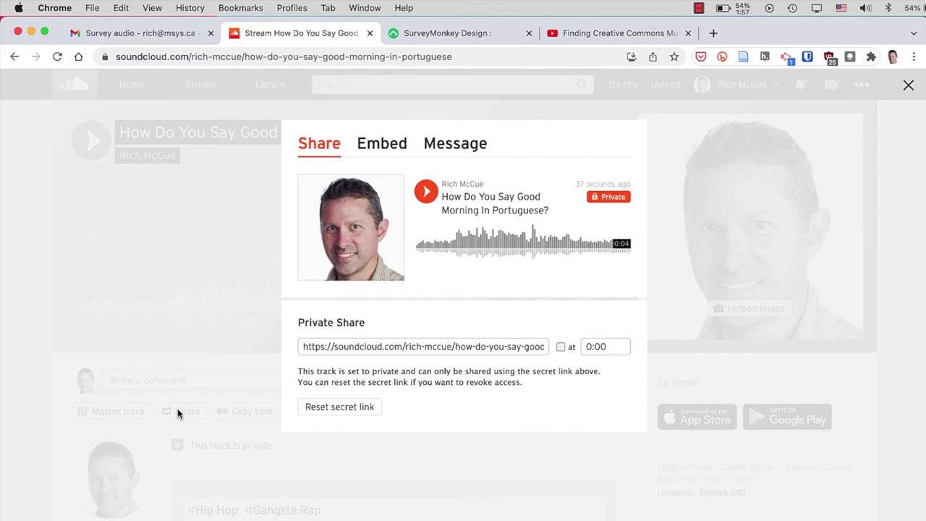
left_click(380, 145)
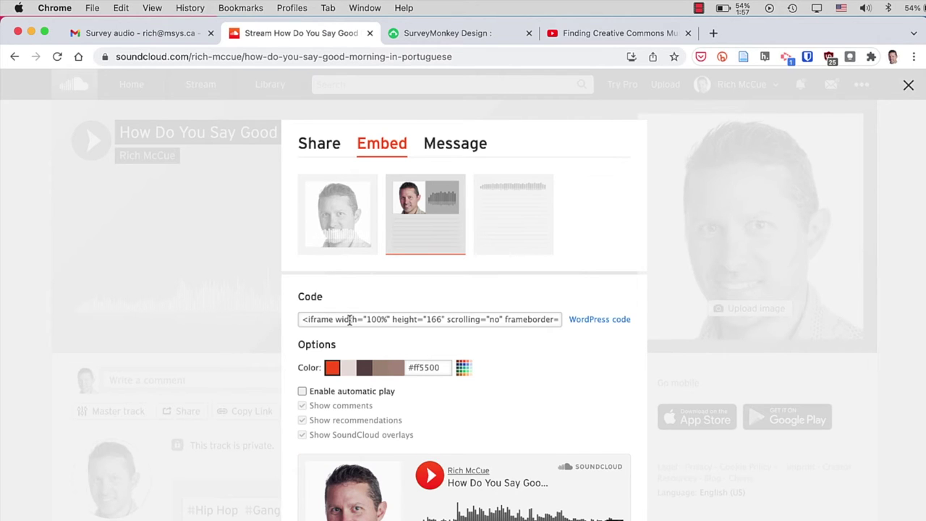
left_click(350, 320)
left_click(118, 9)
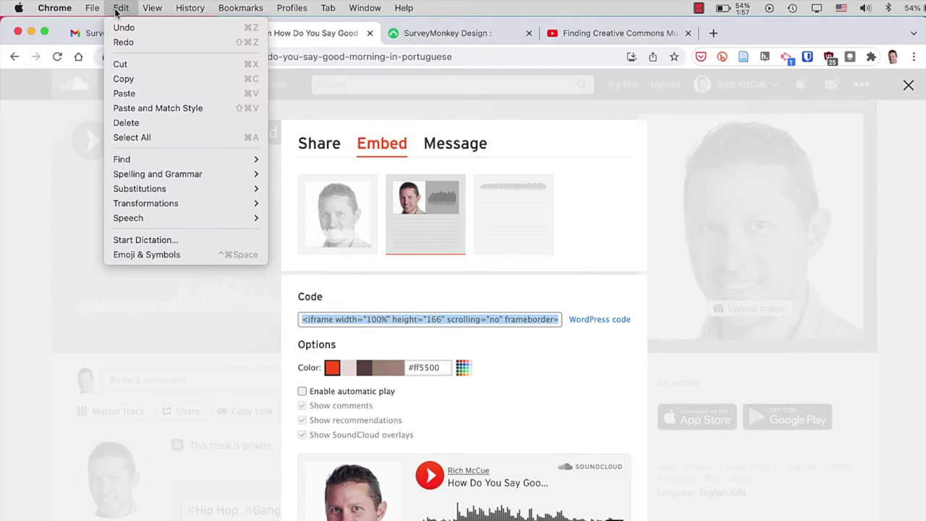
left_click(142, 77)
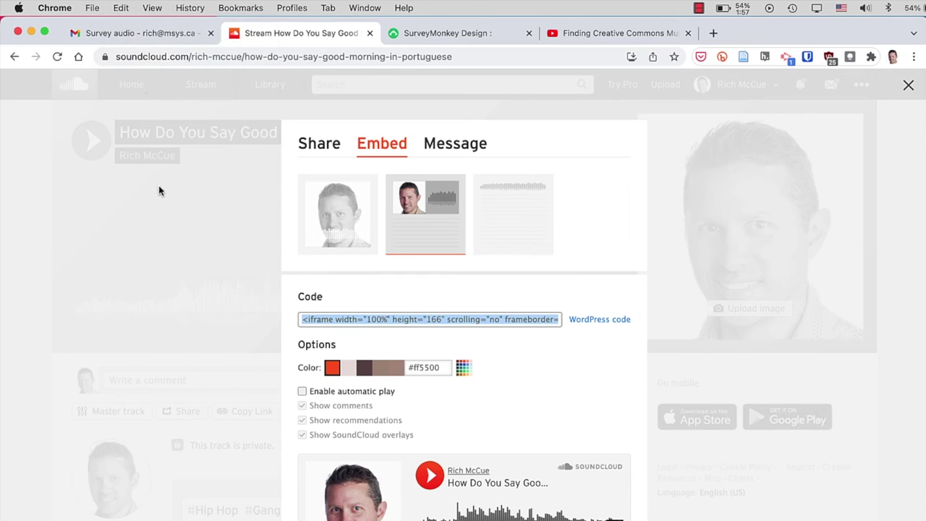
left_click(458, 37)
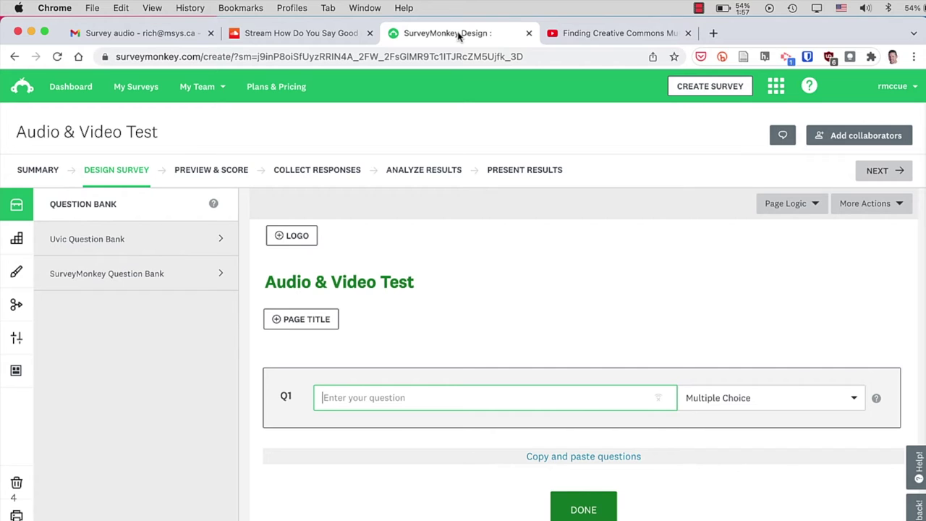
Step: Paste the SoundCloud embed code as media on a new line below Q1's text
type("How to ")
type("say ")
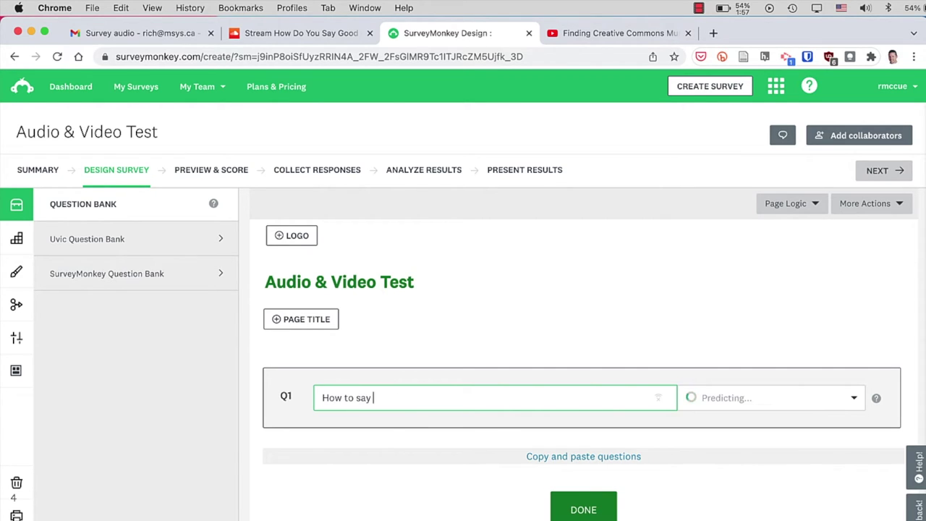
type("good morning in Portuguese?")
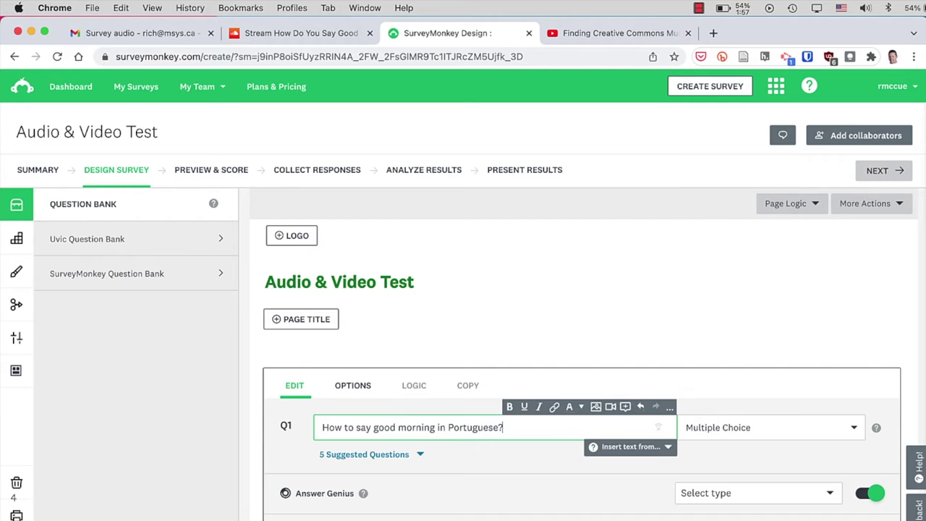
key("Return")
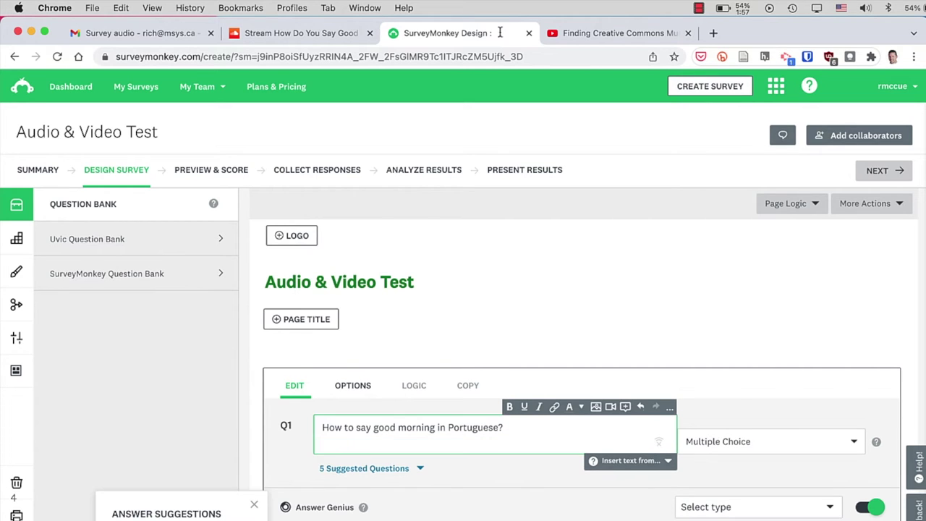
left_click(611, 407)
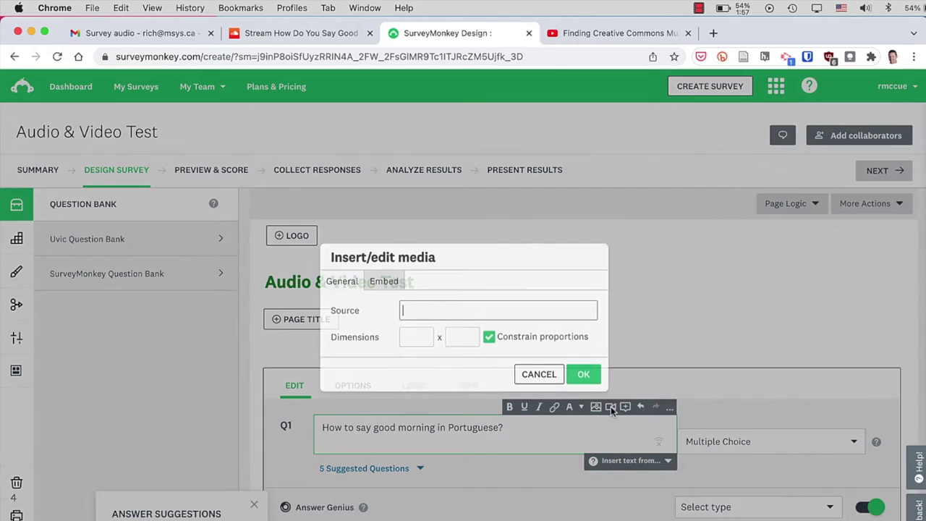
left_click(377, 282)
left_click(355, 325)
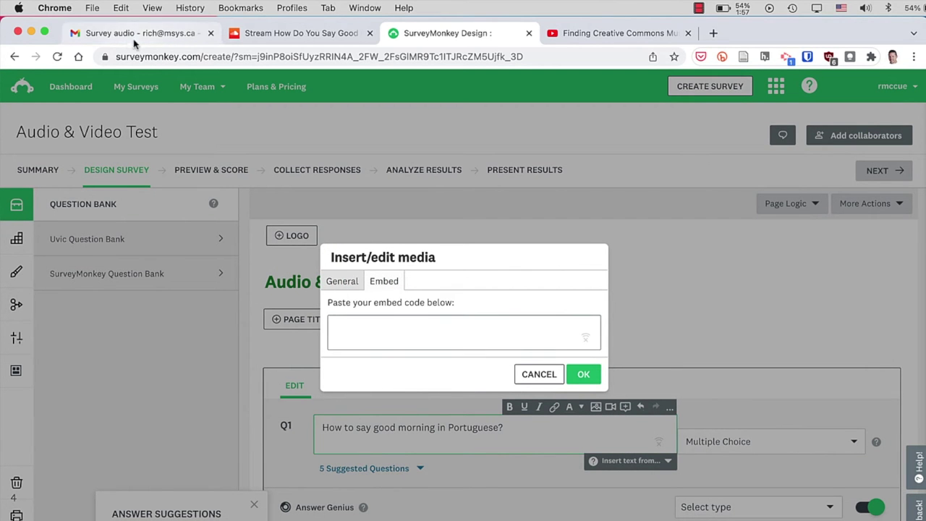
left_click(120, 8)
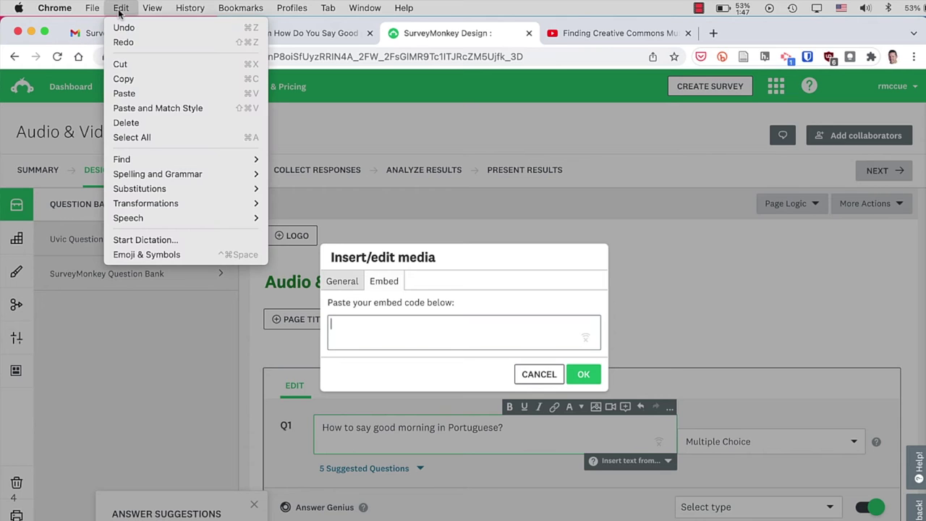
left_click(138, 92)
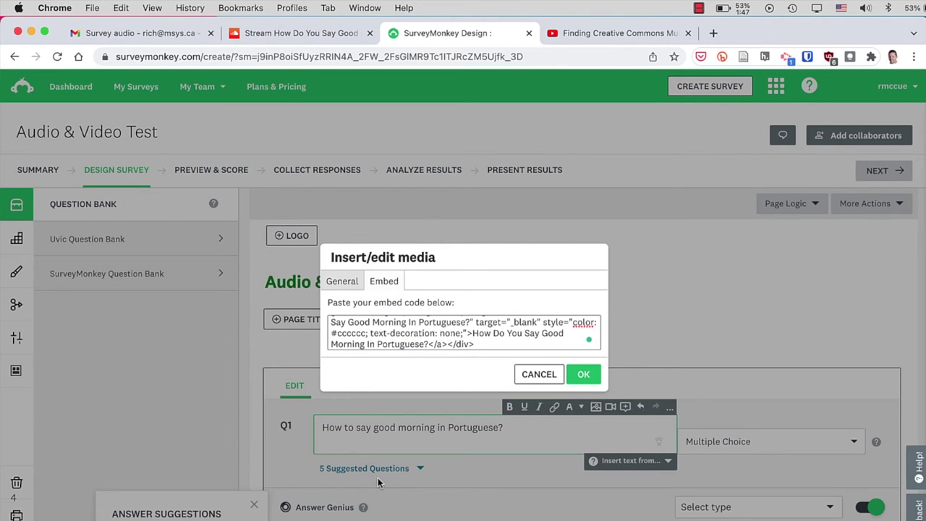
Step: Insert the SoundCloud player into Q1 and scroll down to the answer choices
left_click(587, 377)
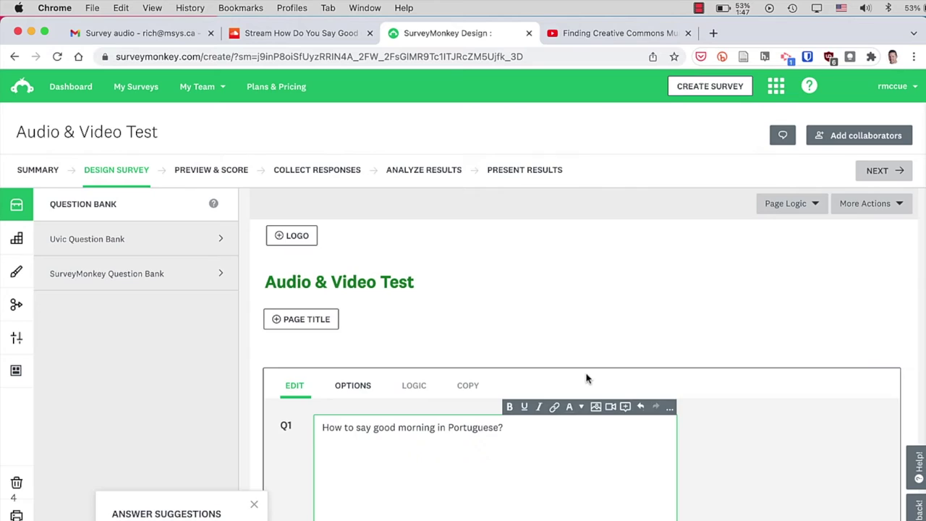
scroll(859, 414, "down", 2)
scroll(859, 416, "down", 2)
scroll(859, 416, "down", 1)
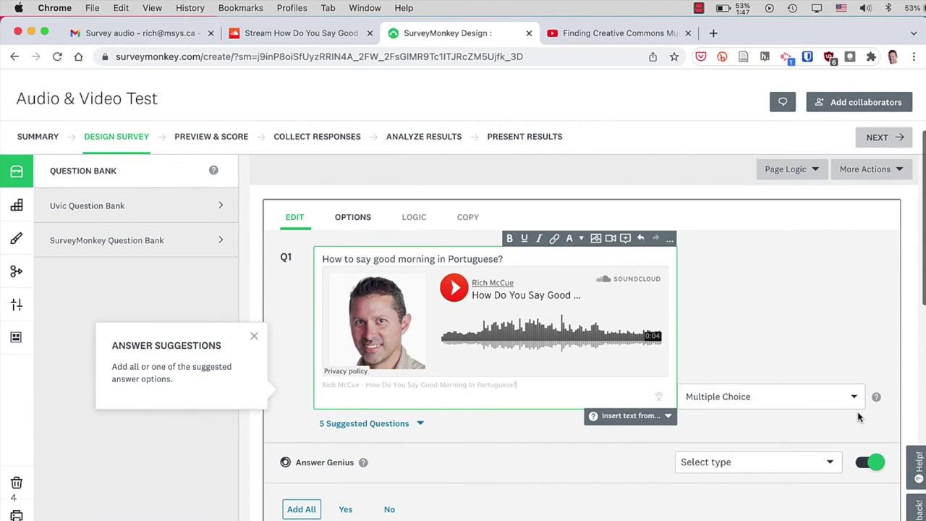
scroll(858, 417, "down", 2)
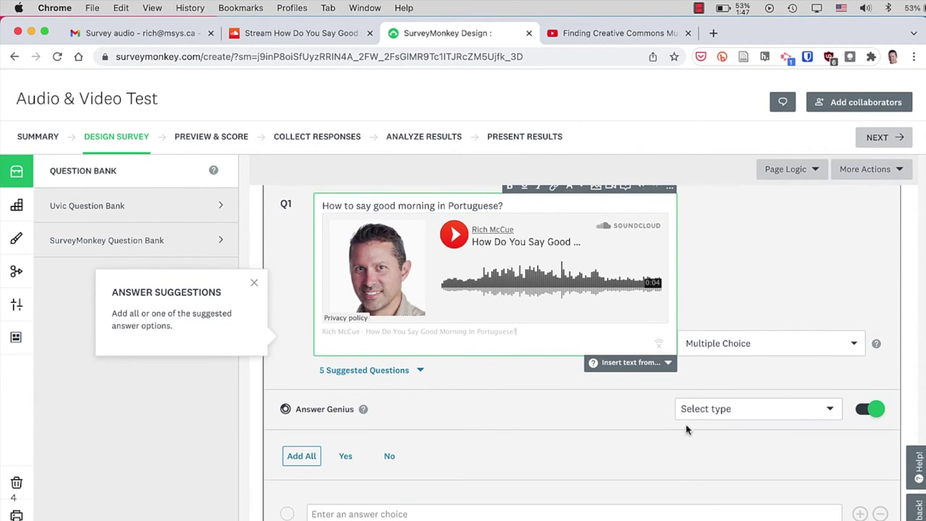
scroll(655, 434, "down", 3)
Step: Open the Embed media option for the first answer choice
left_click(435, 425)
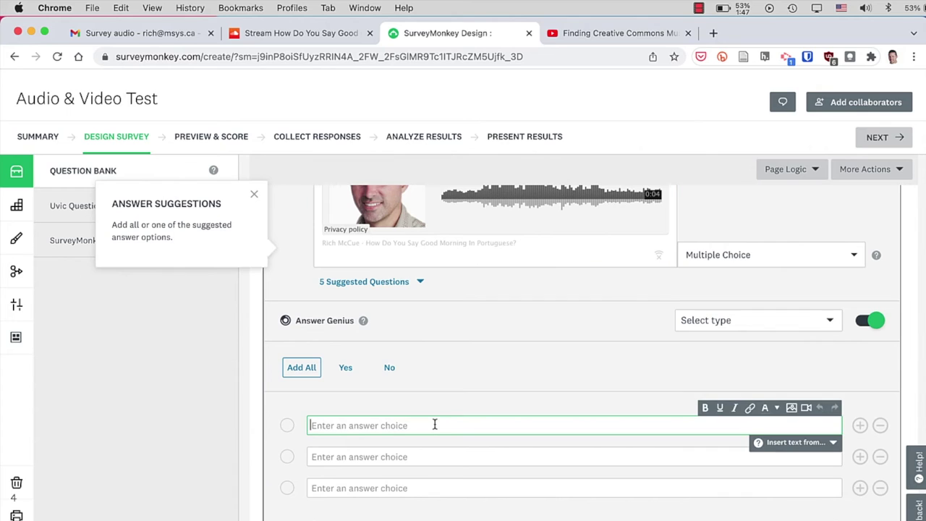
type("G")
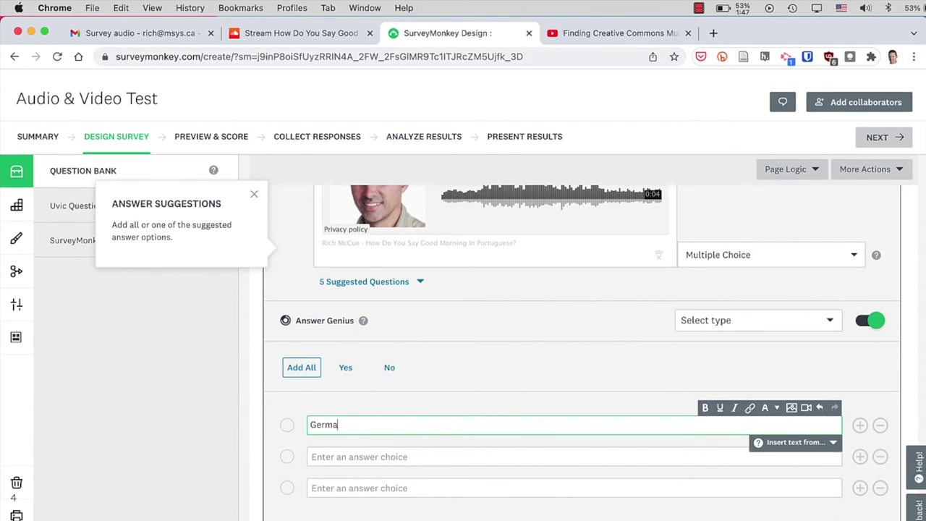
key("BackSpace")
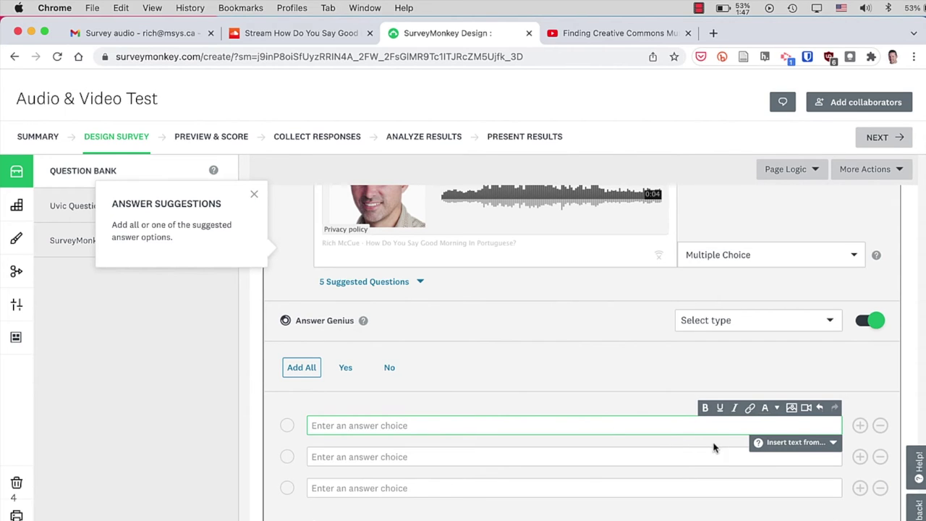
left_click(808, 408)
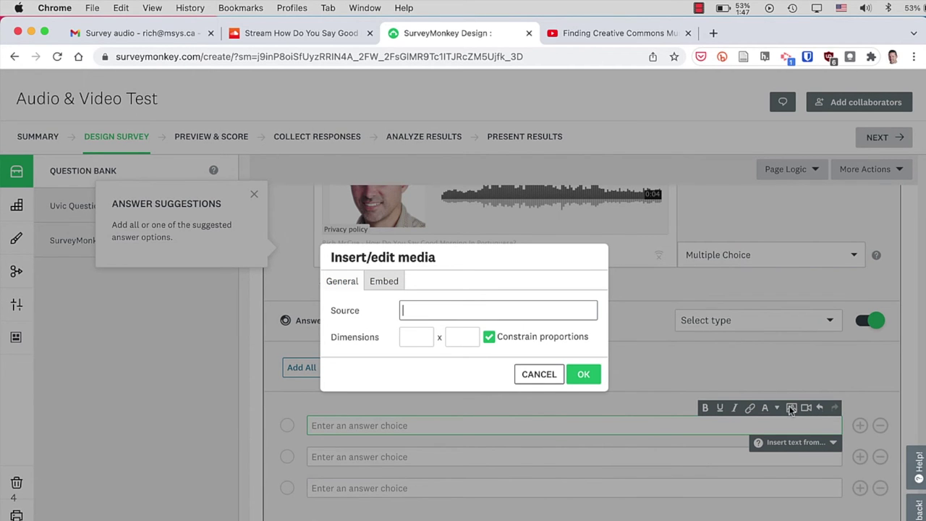
left_click(382, 286)
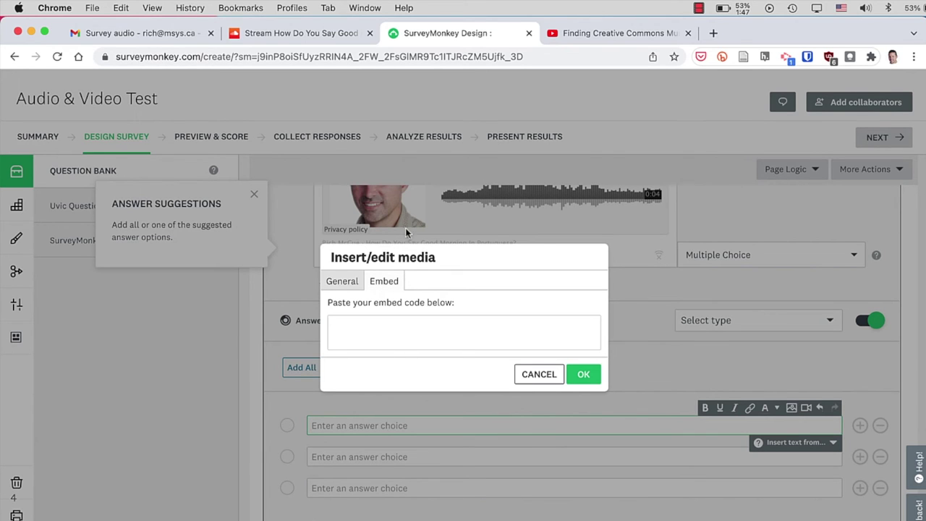
left_click(313, 33)
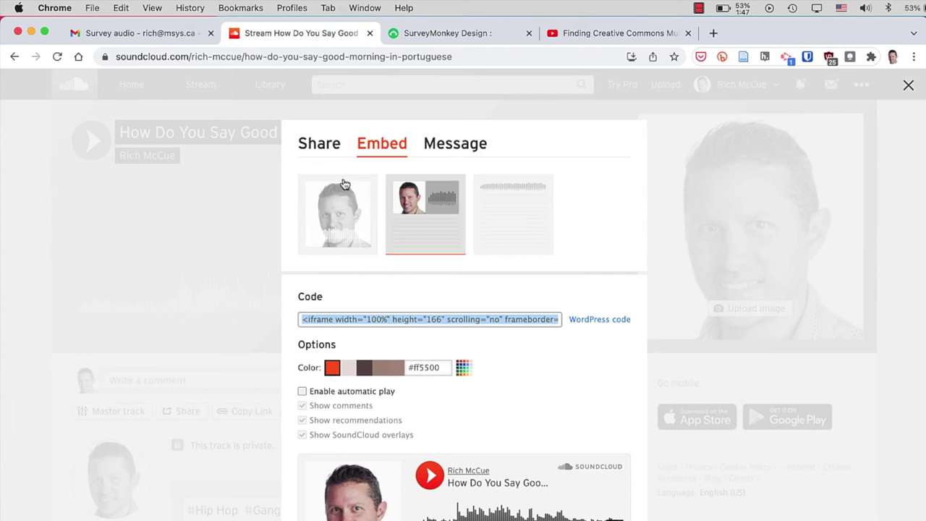
Step: Close the embed panel and go to the SoundCloud profile's track list
left_click(169, 206)
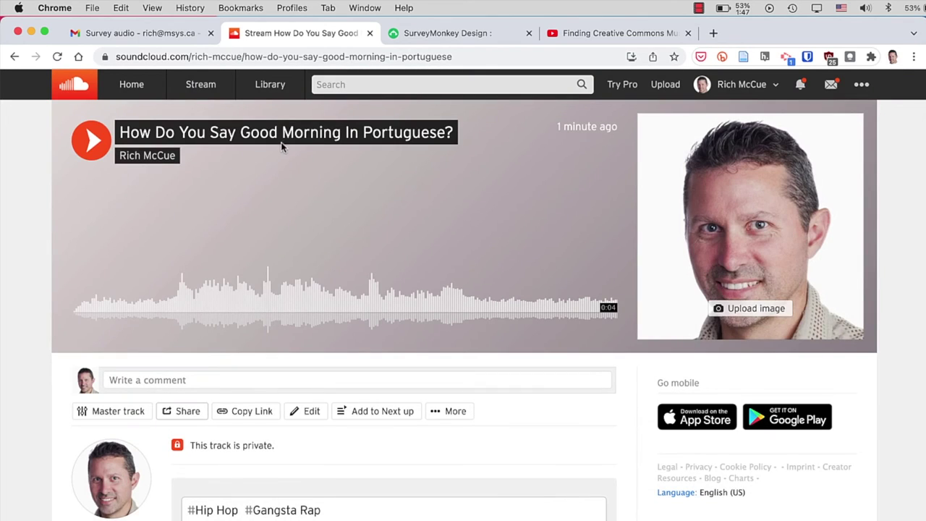
scroll(276, 262, "down", 1)
scroll(276, 263, "down", 2)
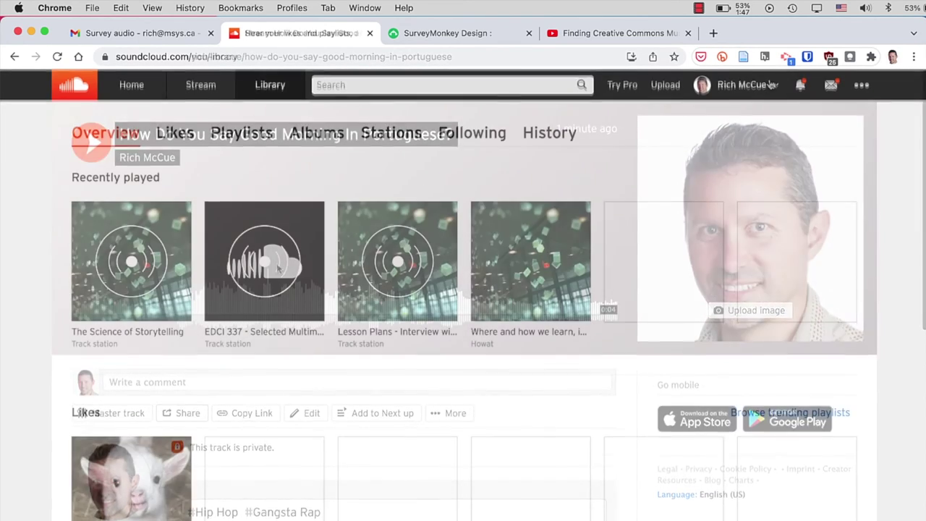
left_click(770, 84)
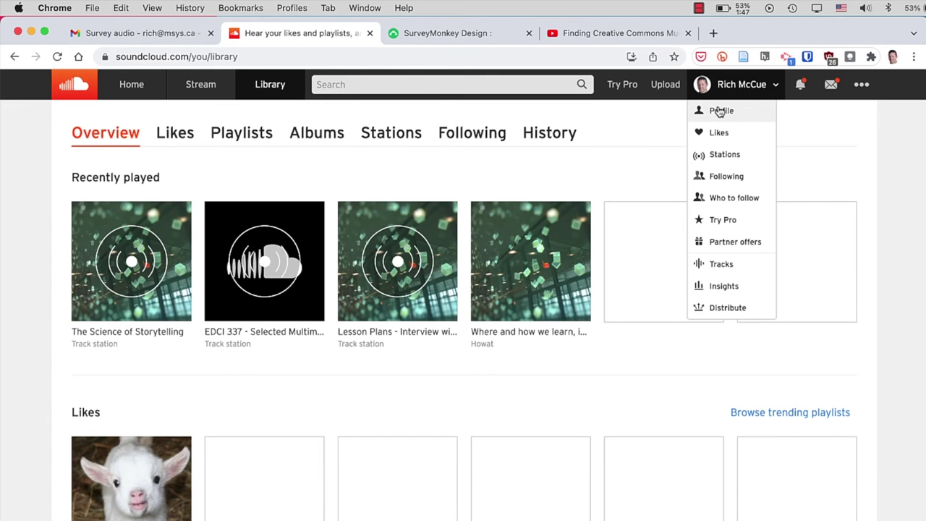
left_click(719, 110)
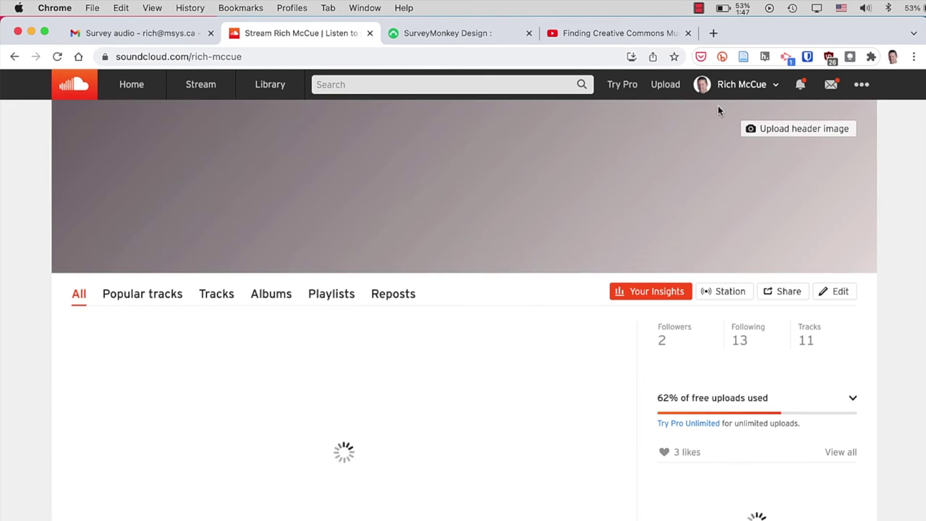
scroll(569, 162, "down", 3)
scroll(569, 162, "down", 3)
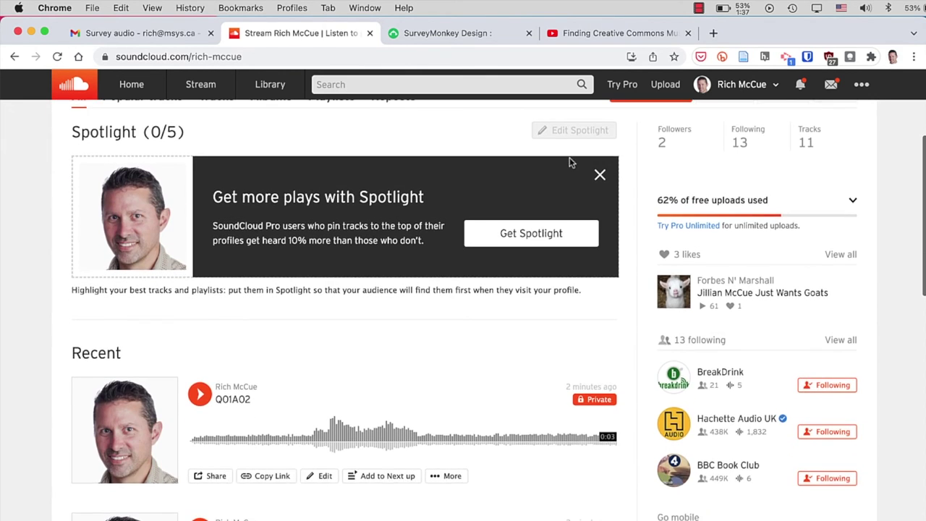
scroll(569, 162, "down", 2)
scroll(570, 163, "down", 2)
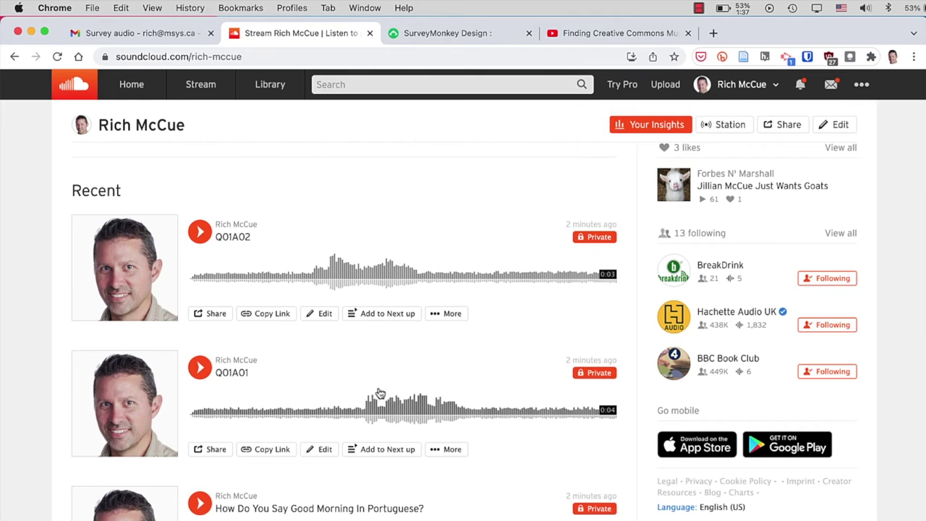
scroll(378, 390, "down", 2)
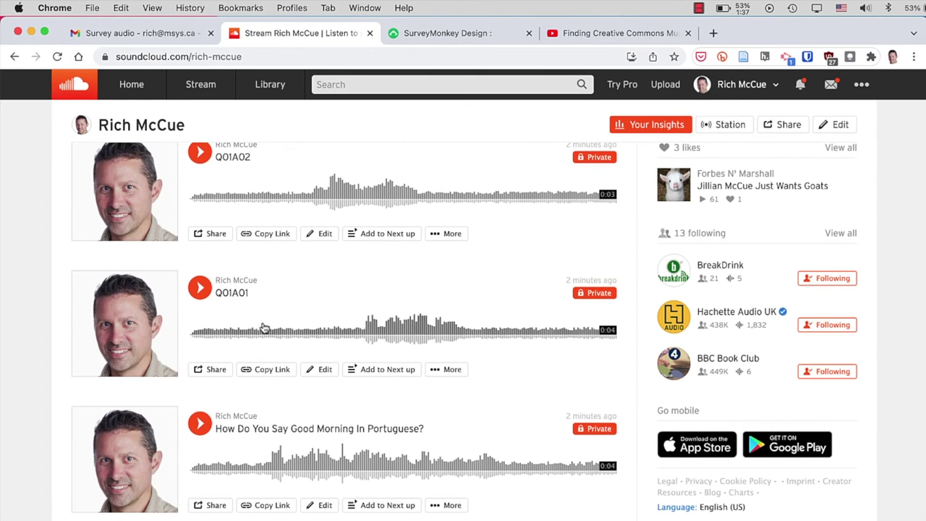
Step: Copy the Q01A01 track's embed code
left_click(216, 369)
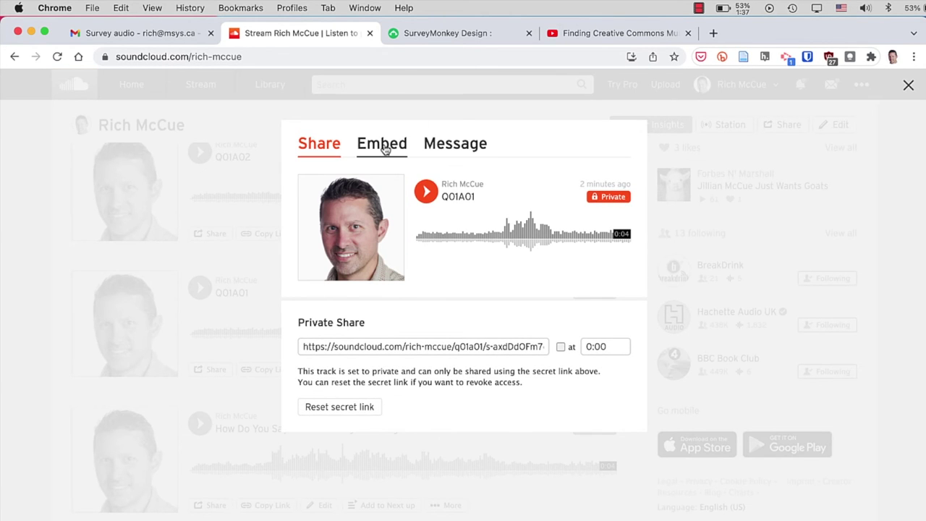
left_click(385, 148)
left_click(398, 322)
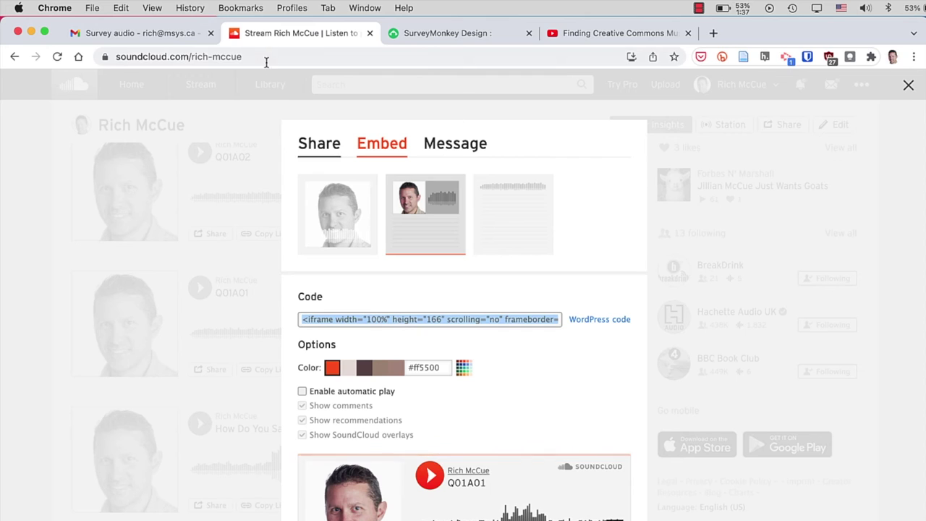
left_click(121, 8)
left_click(138, 78)
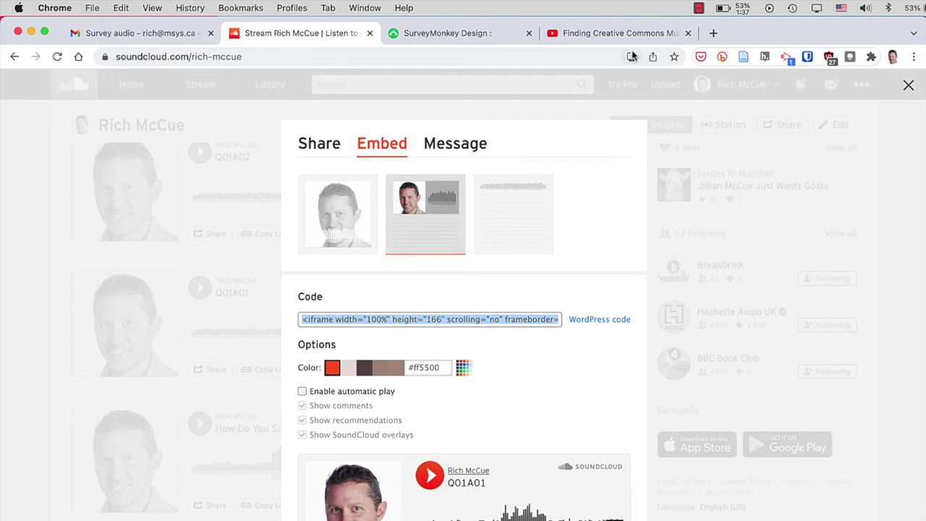
Step: Cancel the empty embed entry, then paste the Q01A01 embed code into the first answer choice
left_click(471, 34)
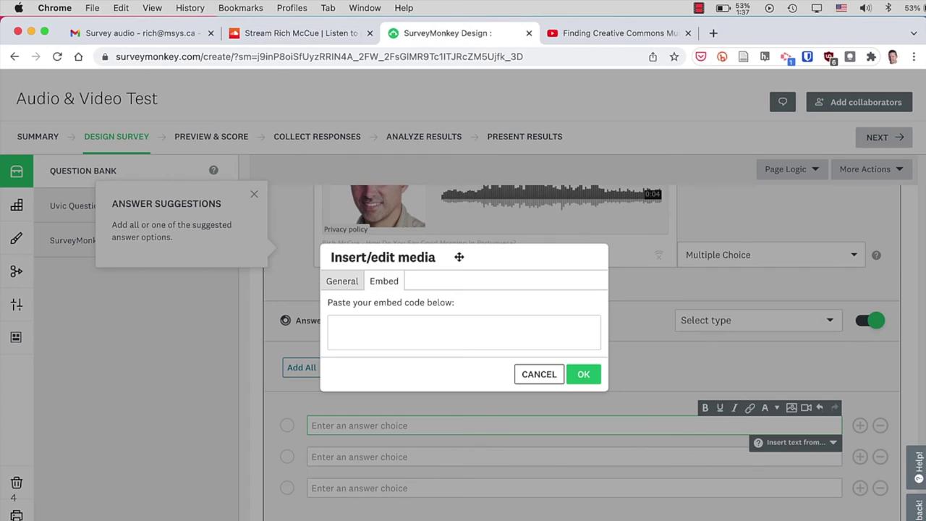
left_click(540, 375)
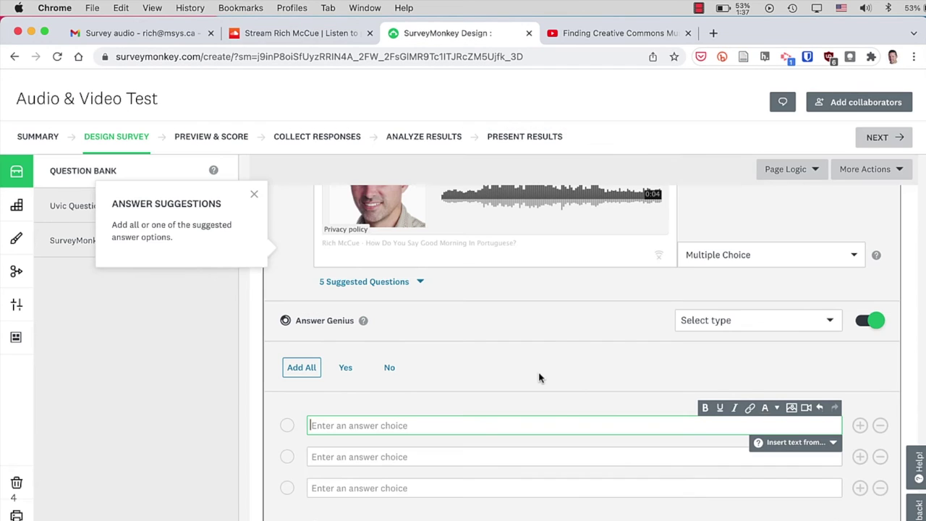
left_click(804, 408)
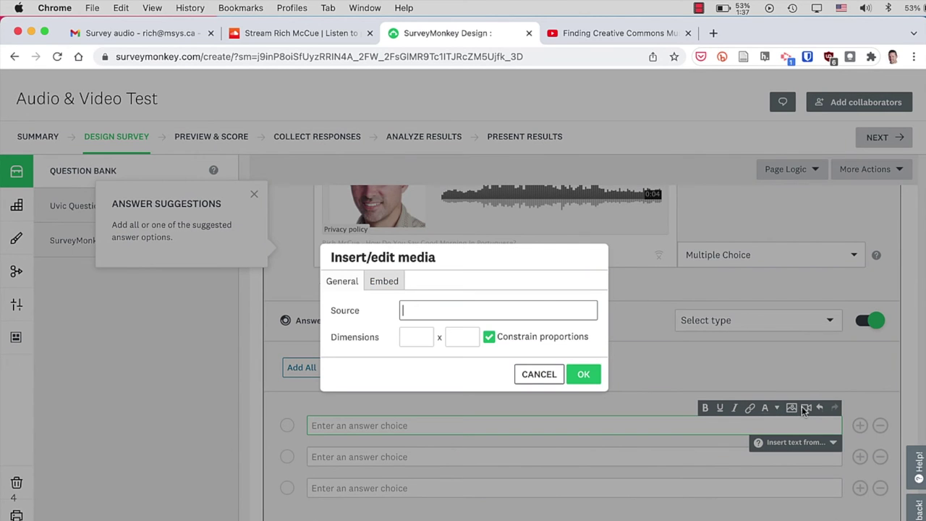
left_click(385, 282)
left_click(368, 327)
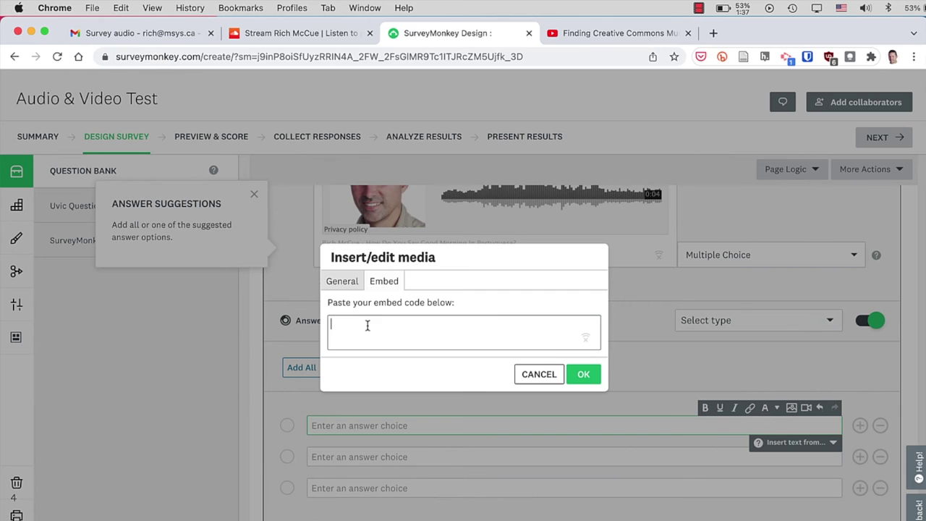
left_click(119, 8)
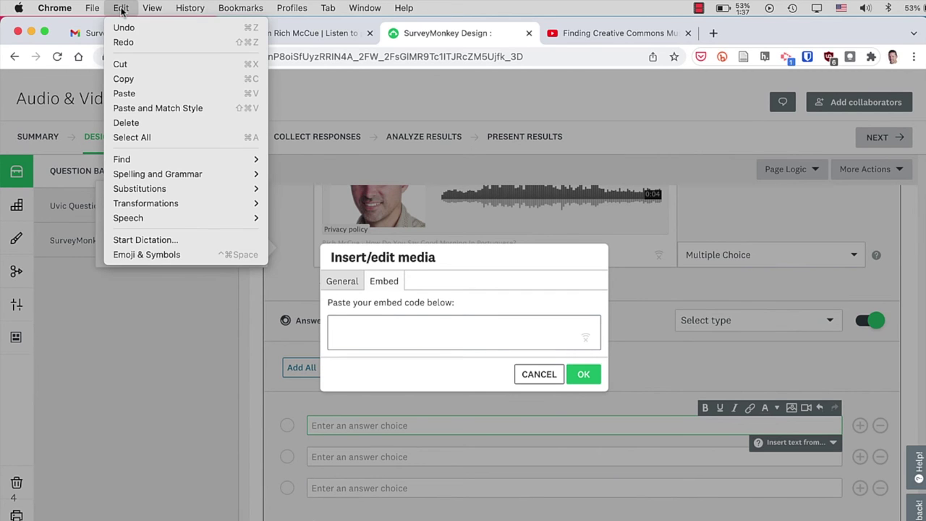
left_click(147, 98)
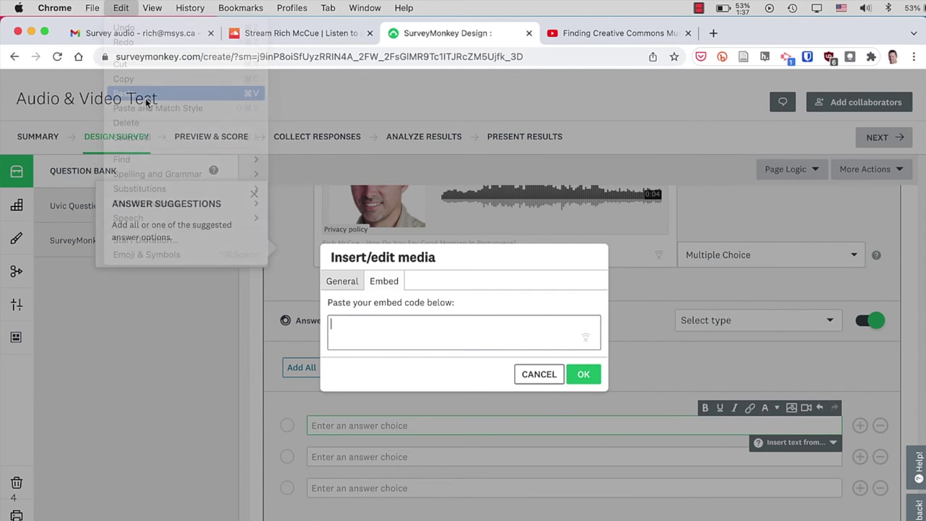
left_click(583, 374)
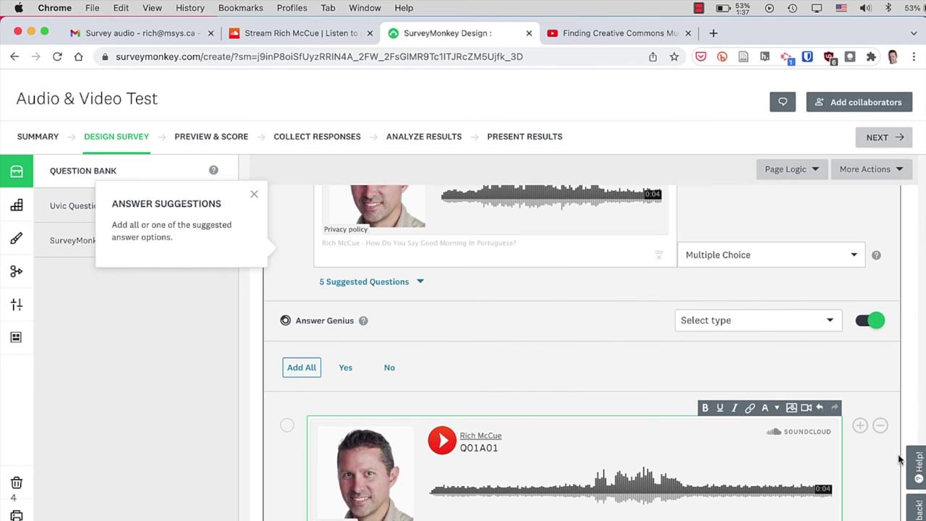
Step: Check the embedded Q01A01 player, then return to the SoundCloud track page
scroll(900, 459, "down", 1)
scroll(900, 459, "down", 3)
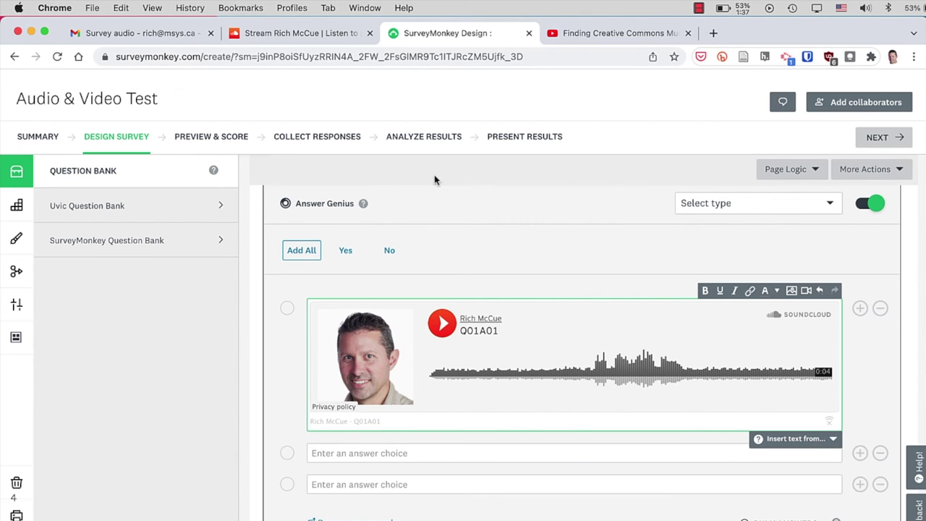
left_click(332, 33)
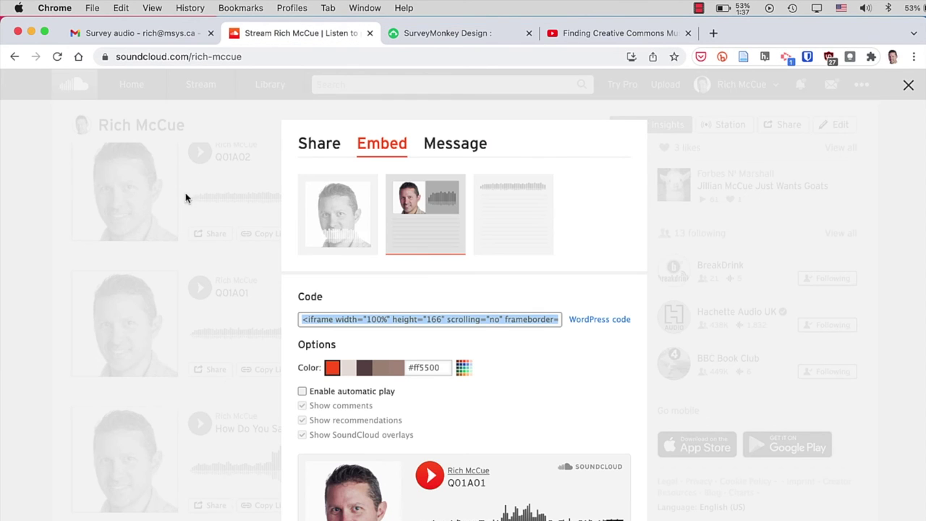
Step: Close the Q01A01 embed panel, copy the Q01A02 track's embed code, and return to the survey
left_click(207, 239)
scroll(251, 348, "down", 2)
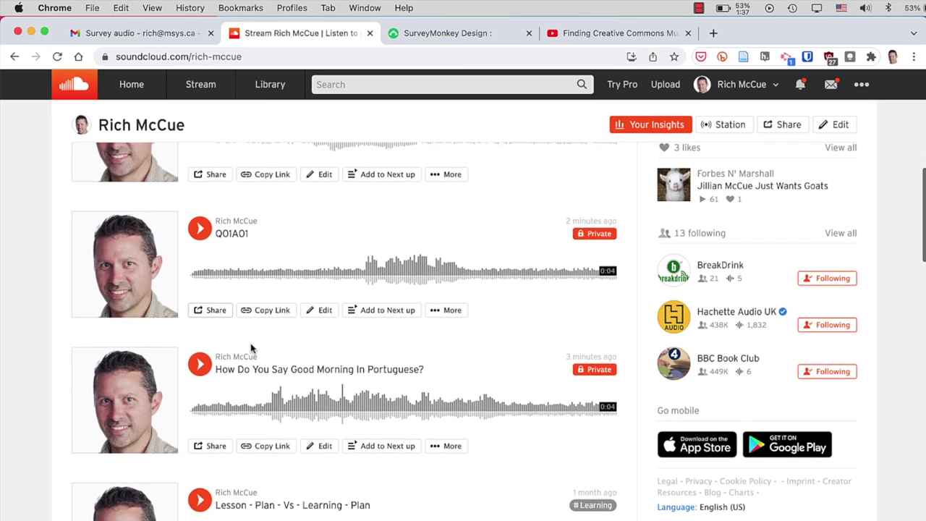
scroll(251, 349, "up", 3)
scroll(251, 349, "up", 1)
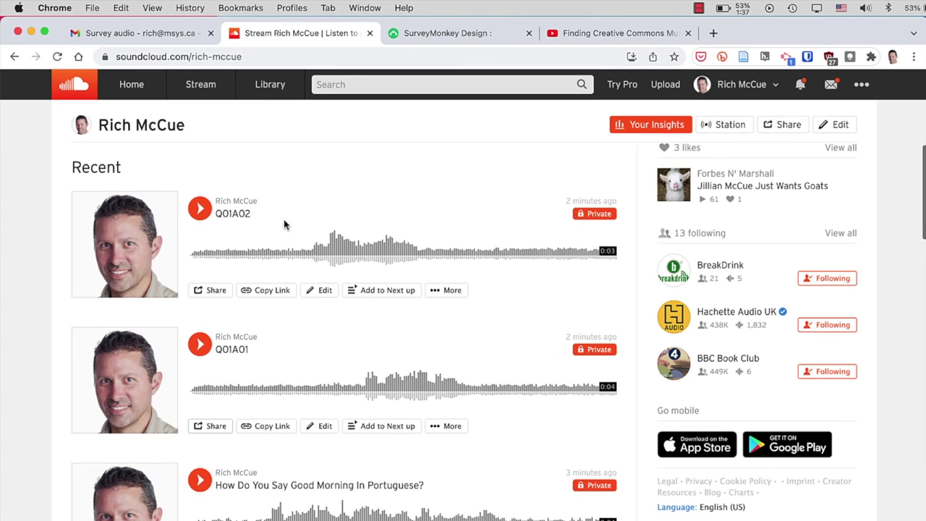
left_click(217, 293)
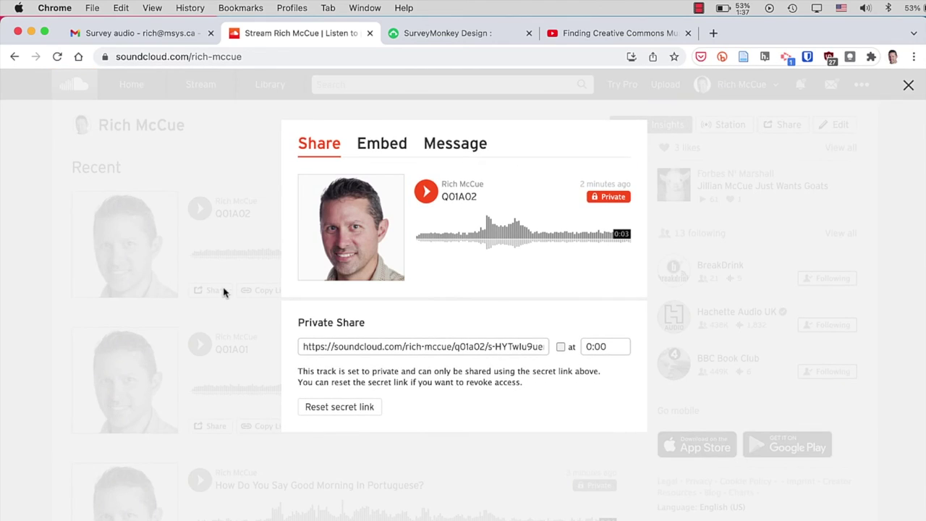
left_click(393, 148)
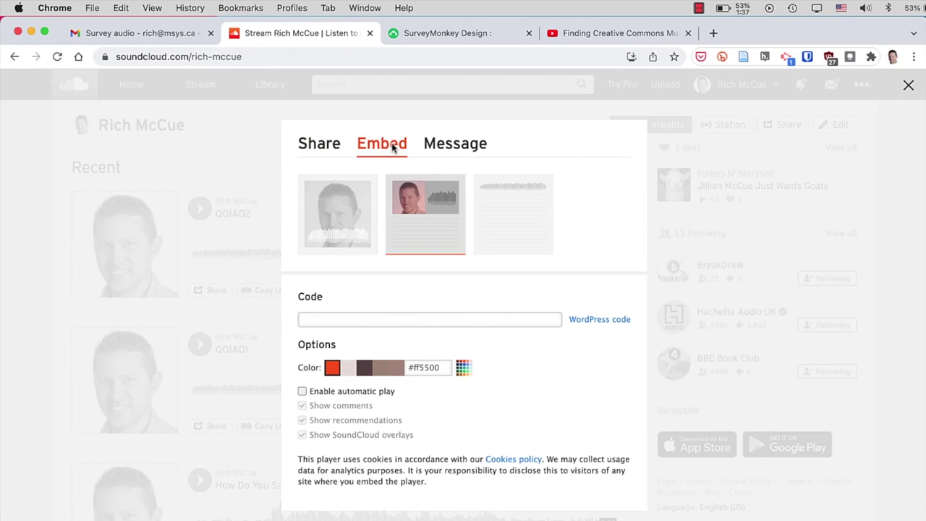
left_click(375, 322)
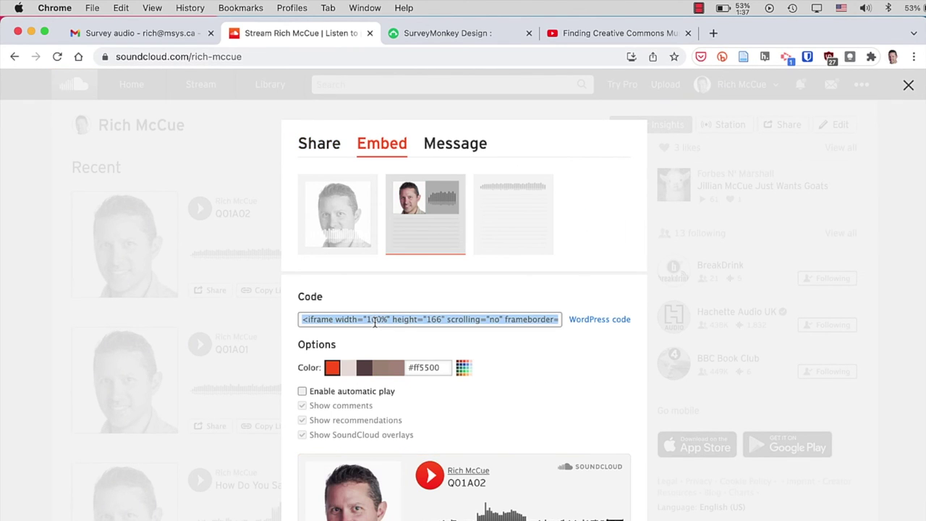
left_click(121, 9)
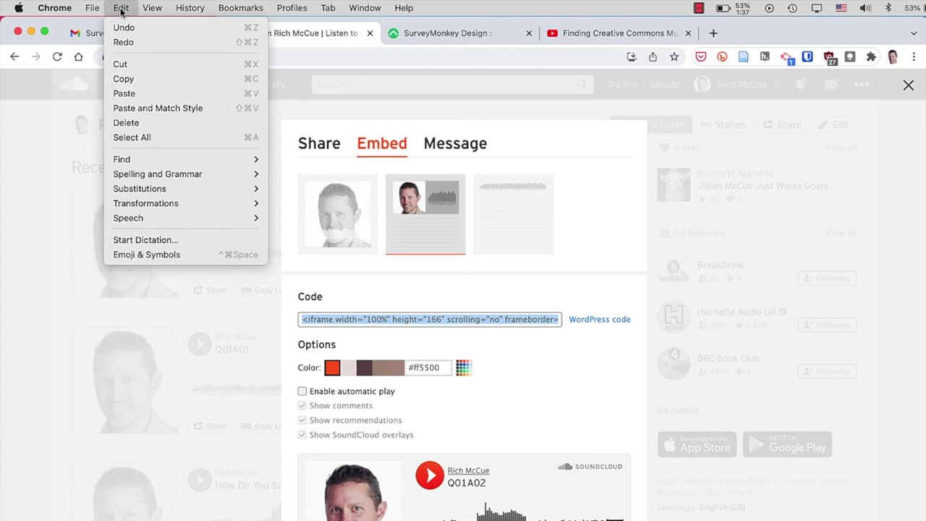
left_click(134, 76)
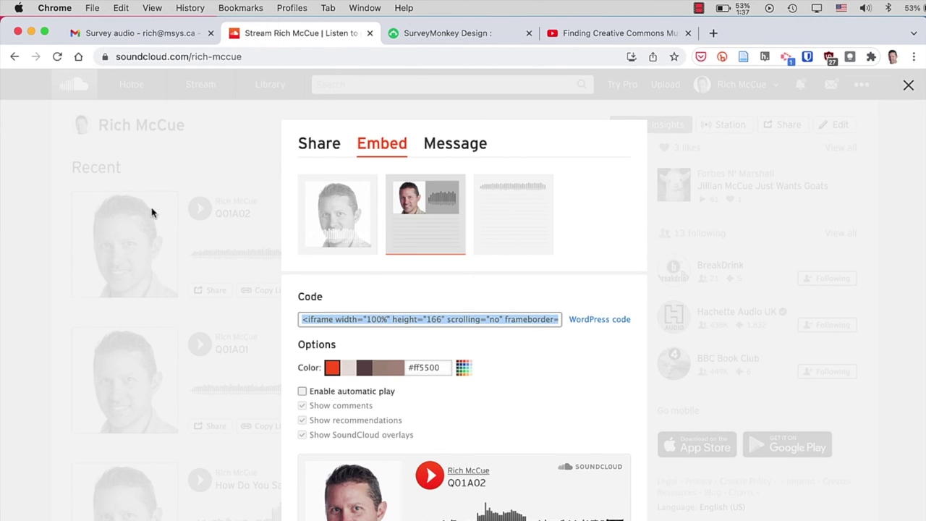
left_click(444, 33)
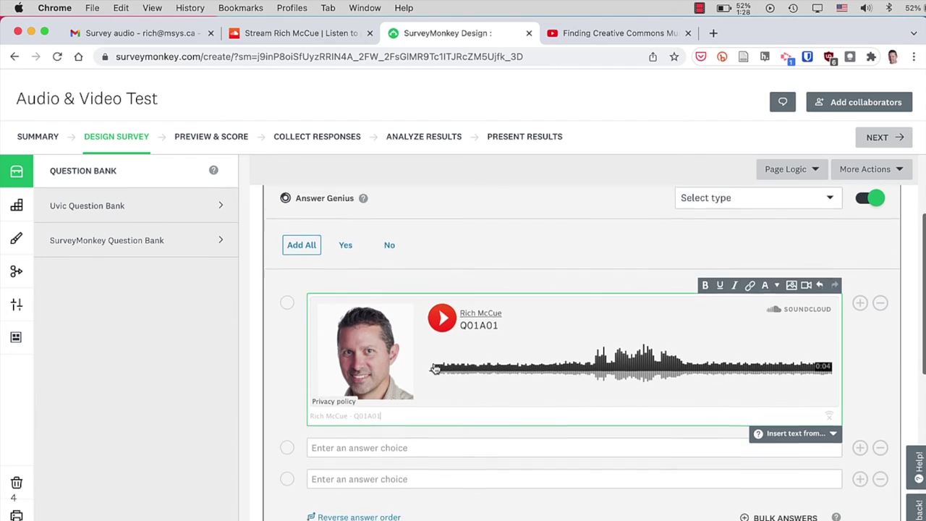
Step: Embed the Q01A02 SoundCloud player in the second answer choice
scroll(435, 369, "down", 2)
left_click(356, 393)
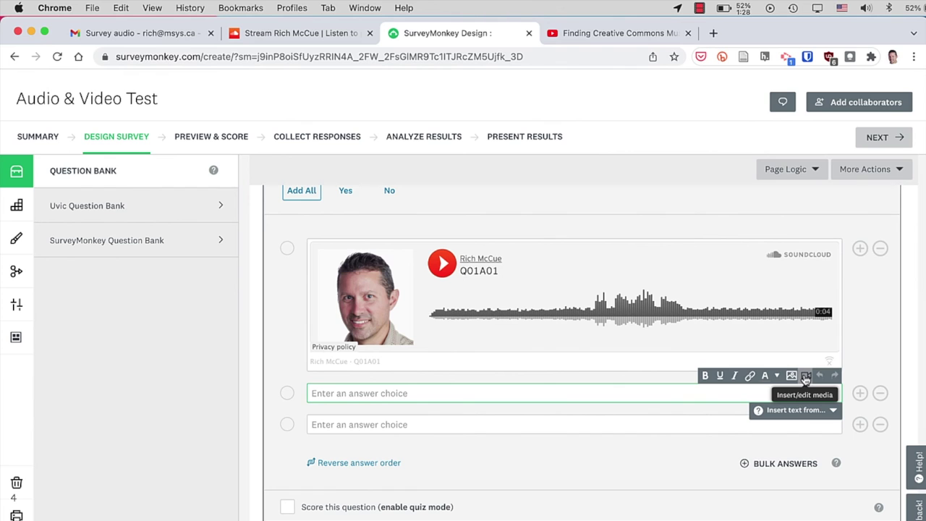
left_click(806, 376)
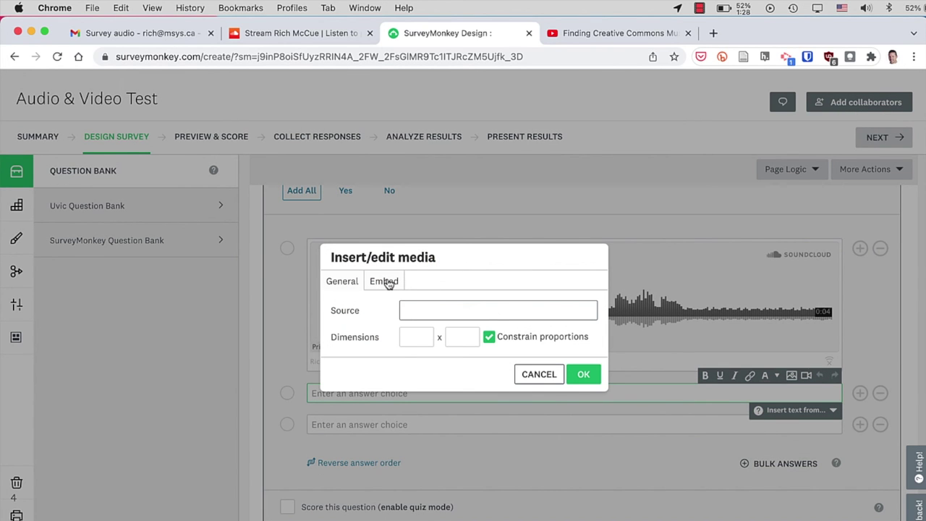
left_click(386, 281)
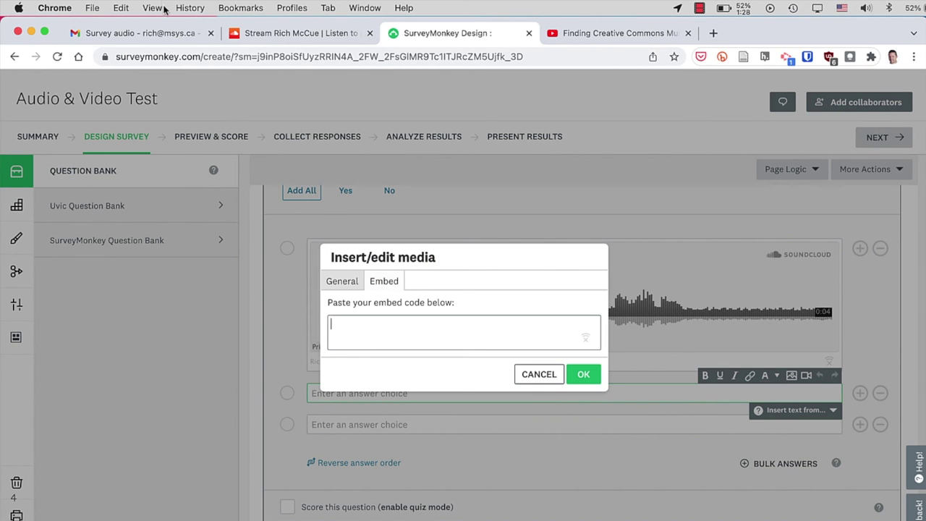
left_click(120, 8)
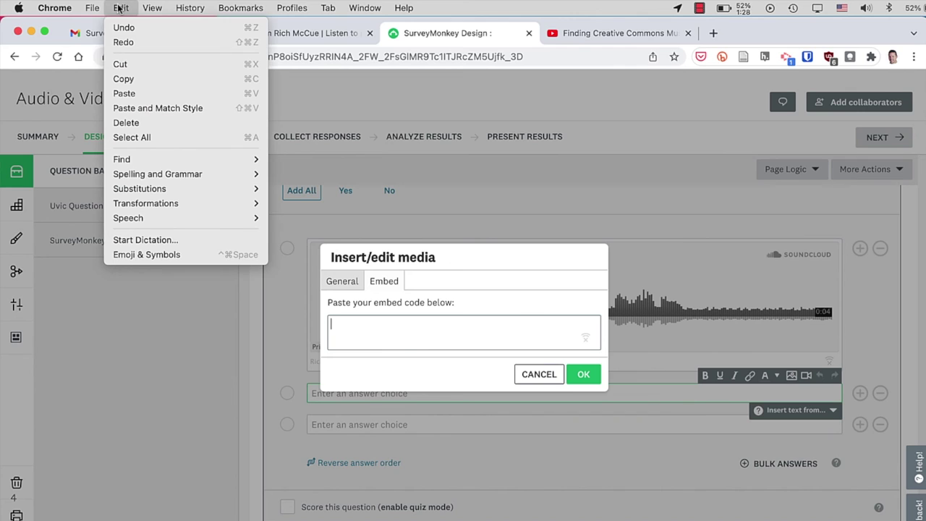
left_click(139, 94)
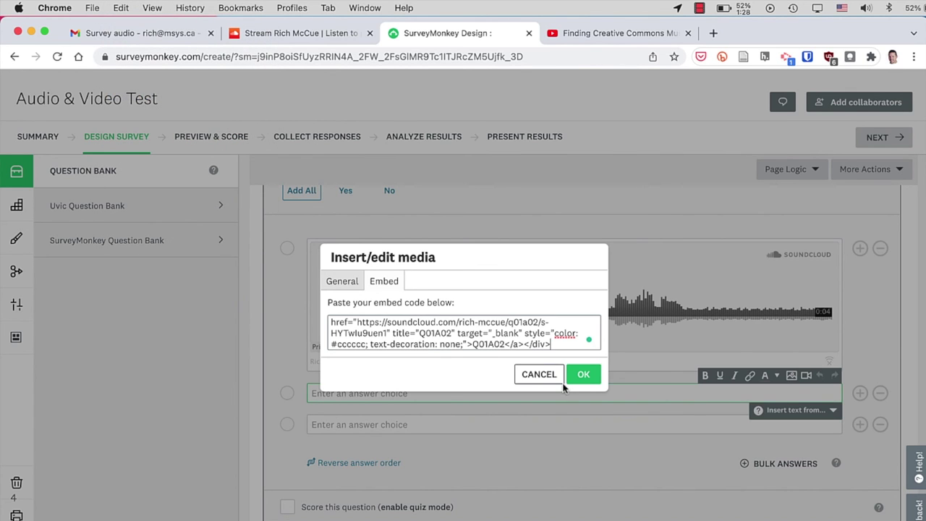
left_click(583, 372)
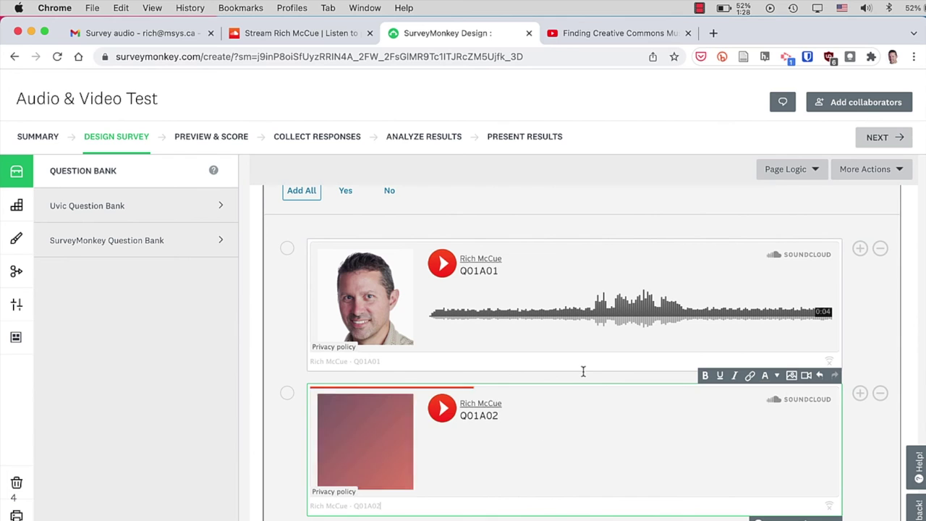
Step: Save question 1 with its audio answer choices
scroll(733, 424, "down", 3)
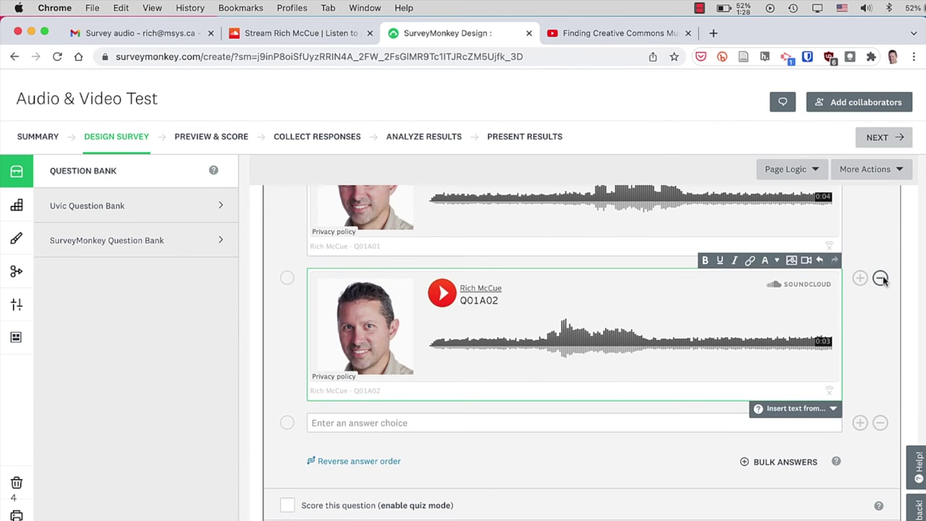
scroll(874, 337, "down", 3)
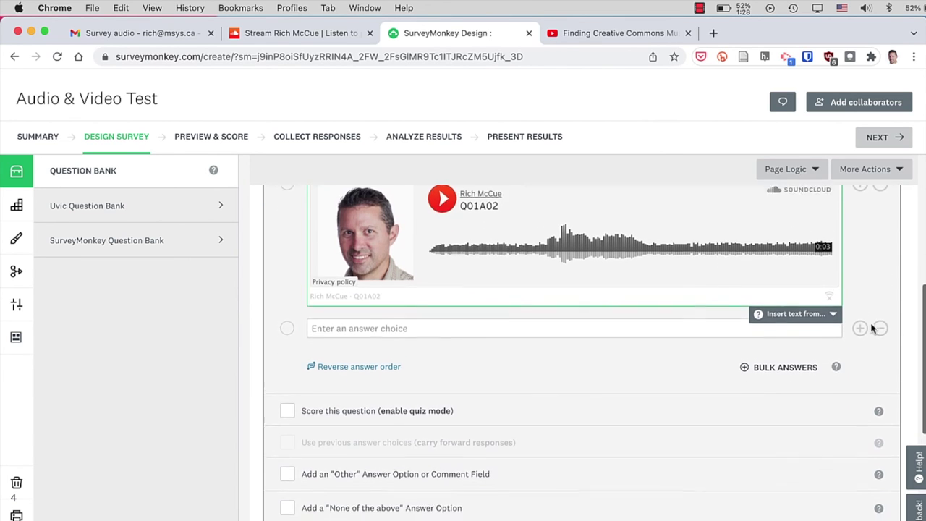
left_click(866, 503)
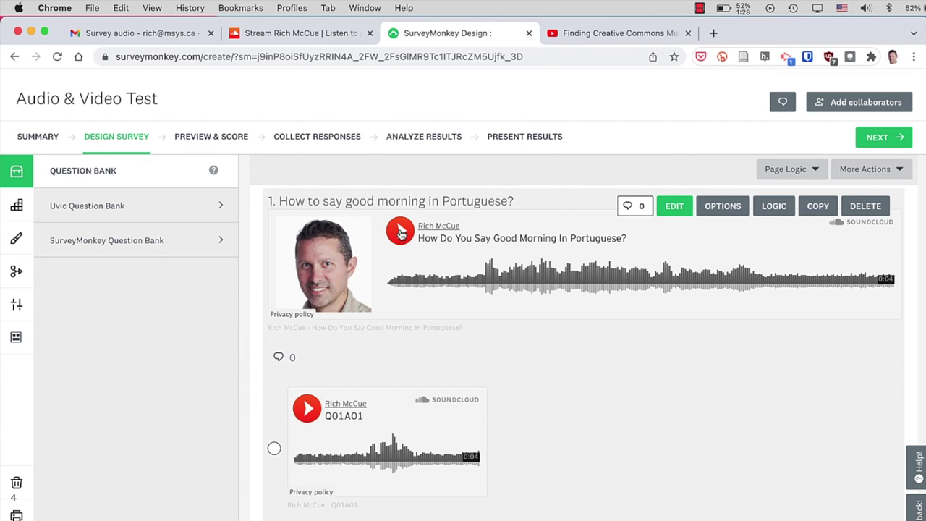
Step: Reopen question 1 for editing and play its question audio clip
left_click(400, 233)
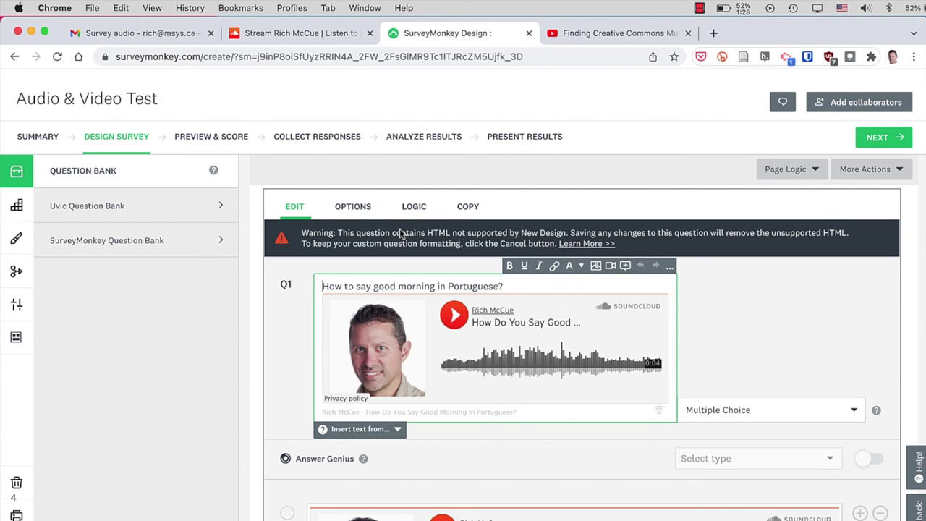
left_click(456, 322)
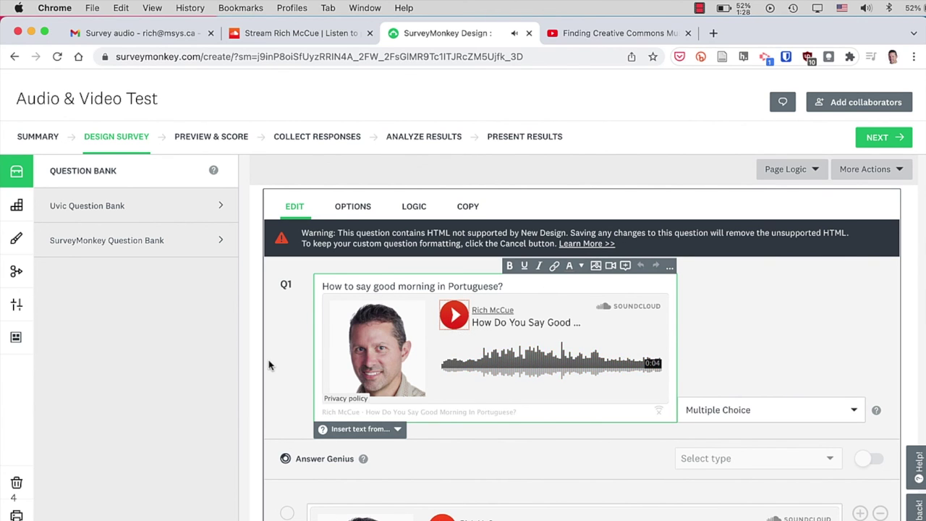
scroll(269, 365, "down", 3)
scroll(269, 365, "down", 3)
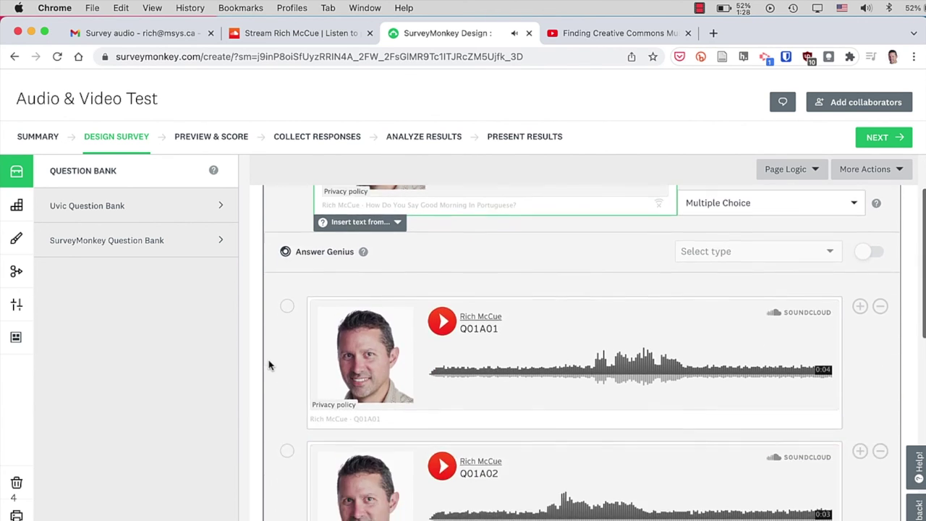
Step: Play the Q01A01 and Q01A02 answer clips to verify both players
left_click(443, 322)
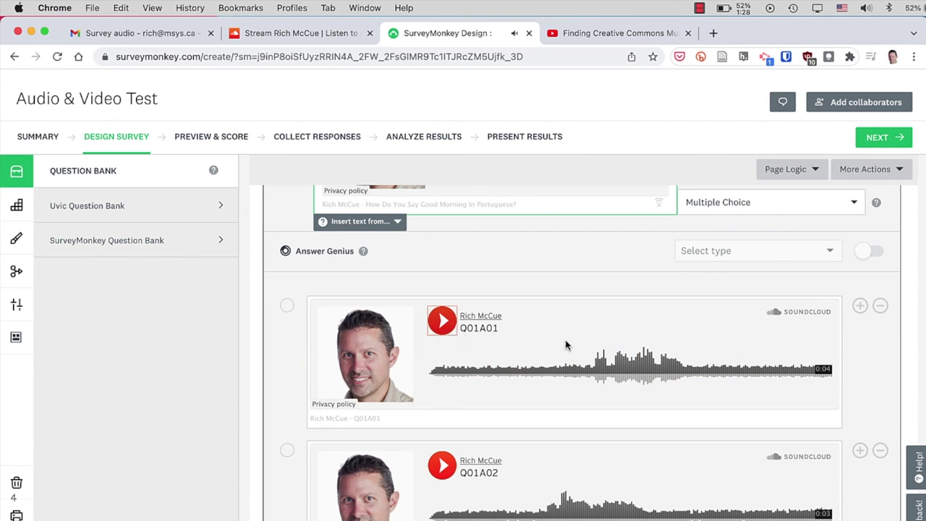
scroll(564, 345, "down", 2)
left_click(439, 390)
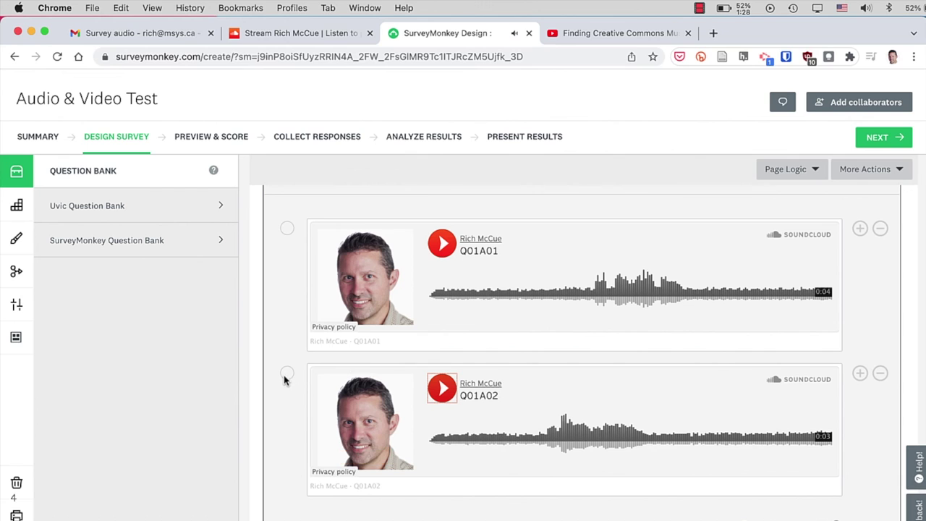
scroll(701, 402, "down", 2)
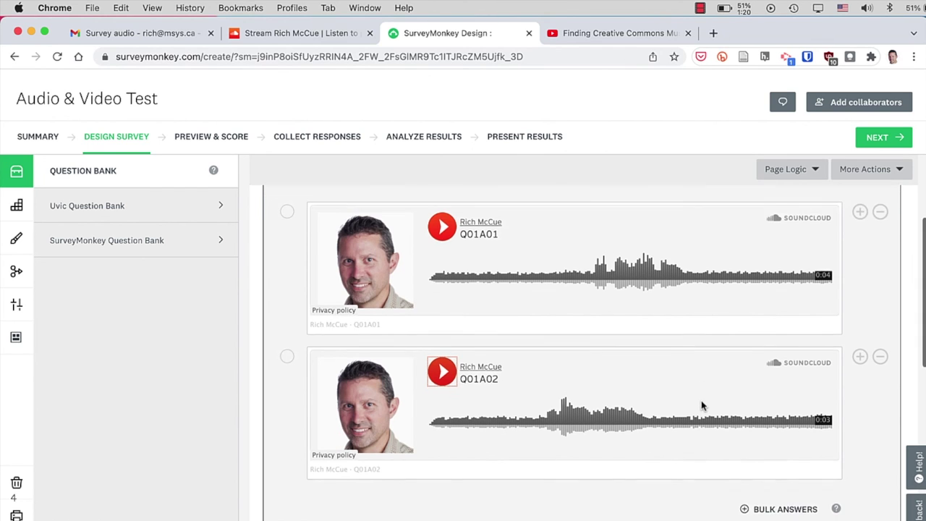
scroll(701, 402, "up", 1)
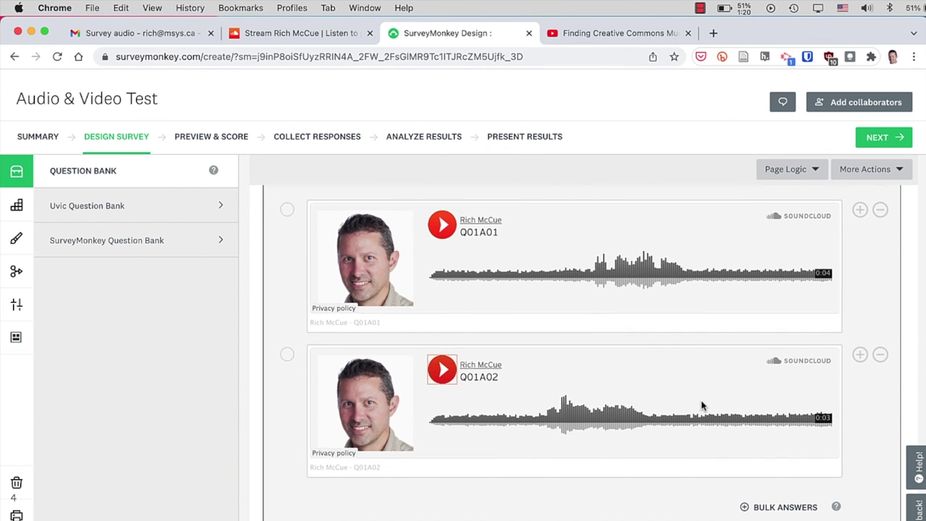